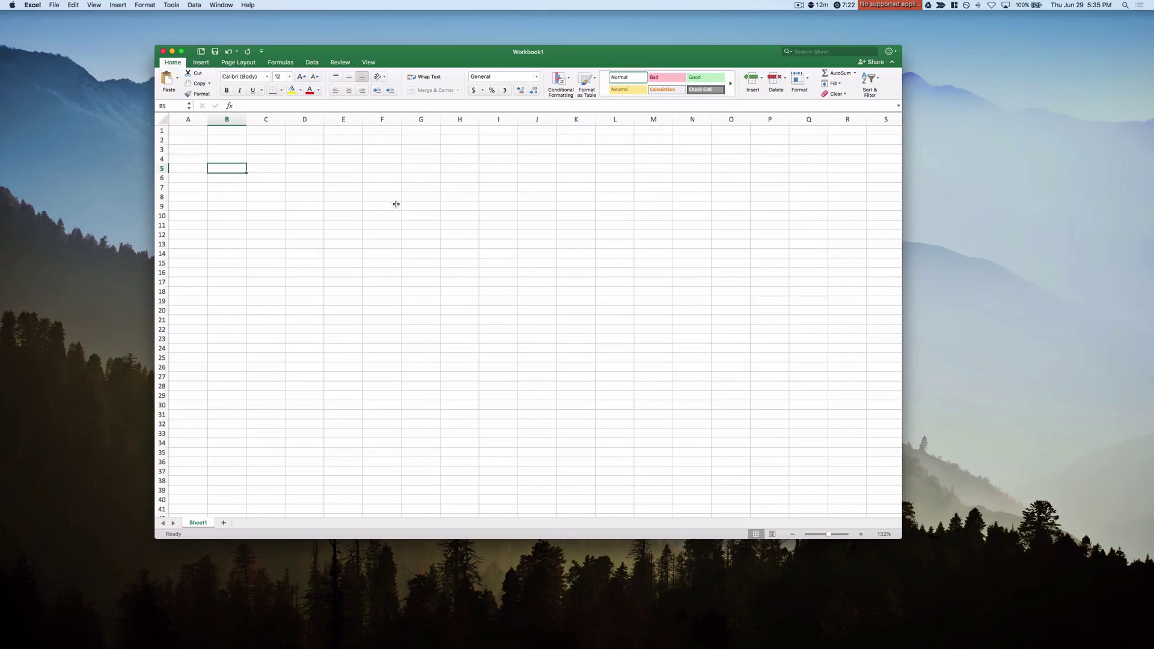
Enter the headers Campaign, Ad Group and Keyword in cells A1 to C1.
click(343, 219)
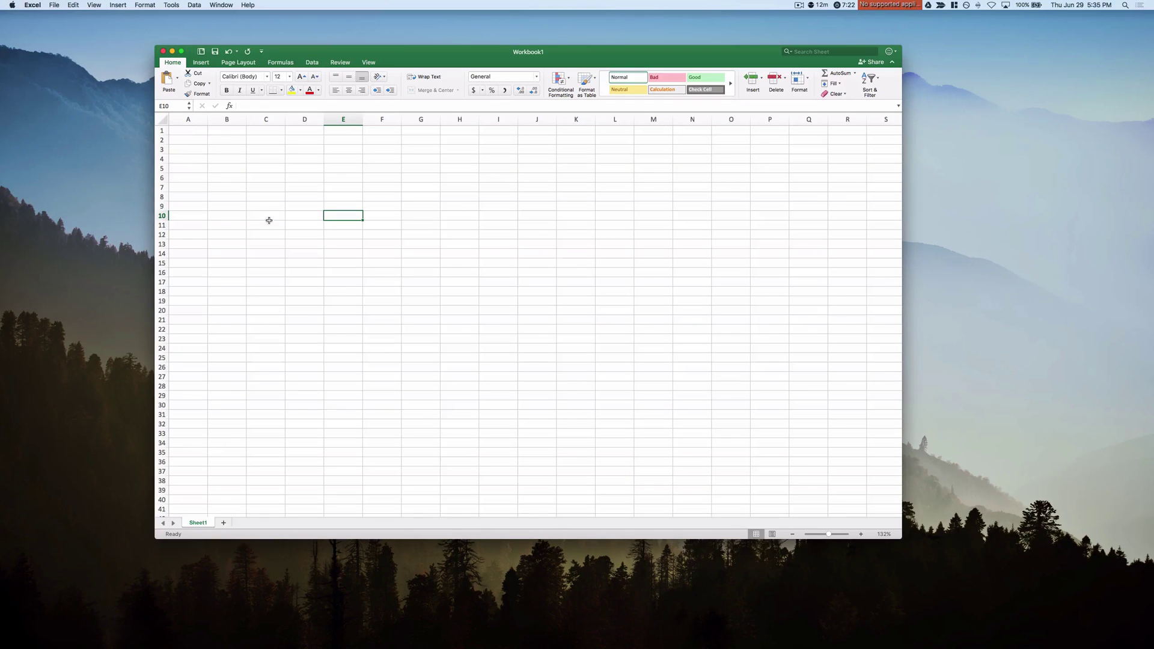
click(190, 130)
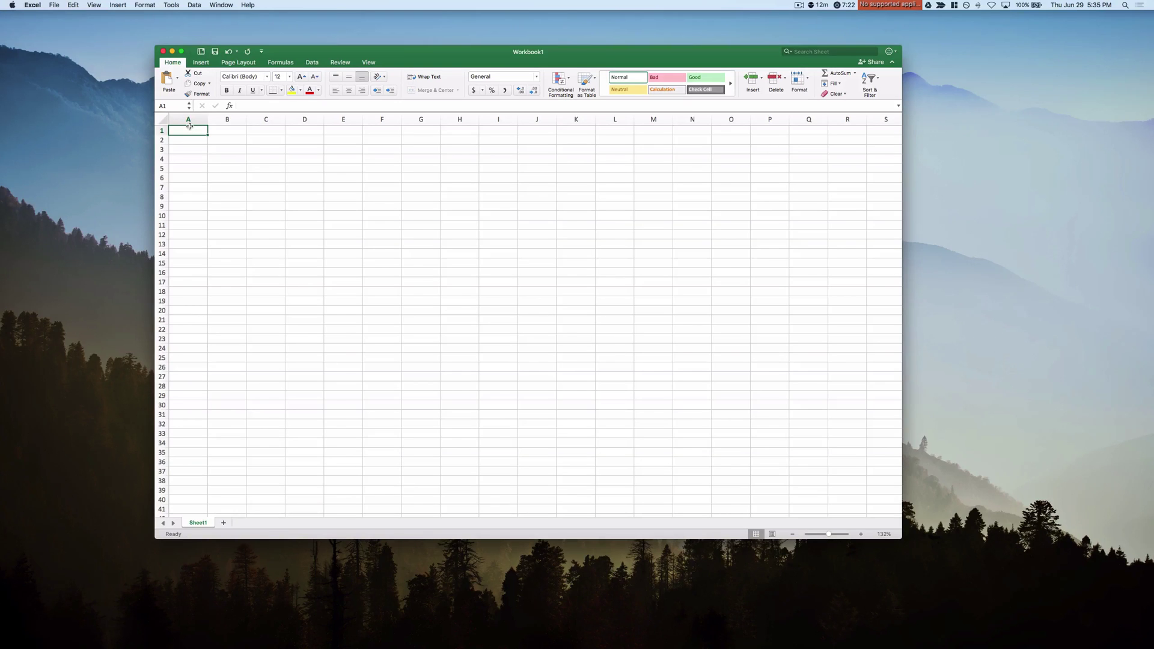
text(Campaign)
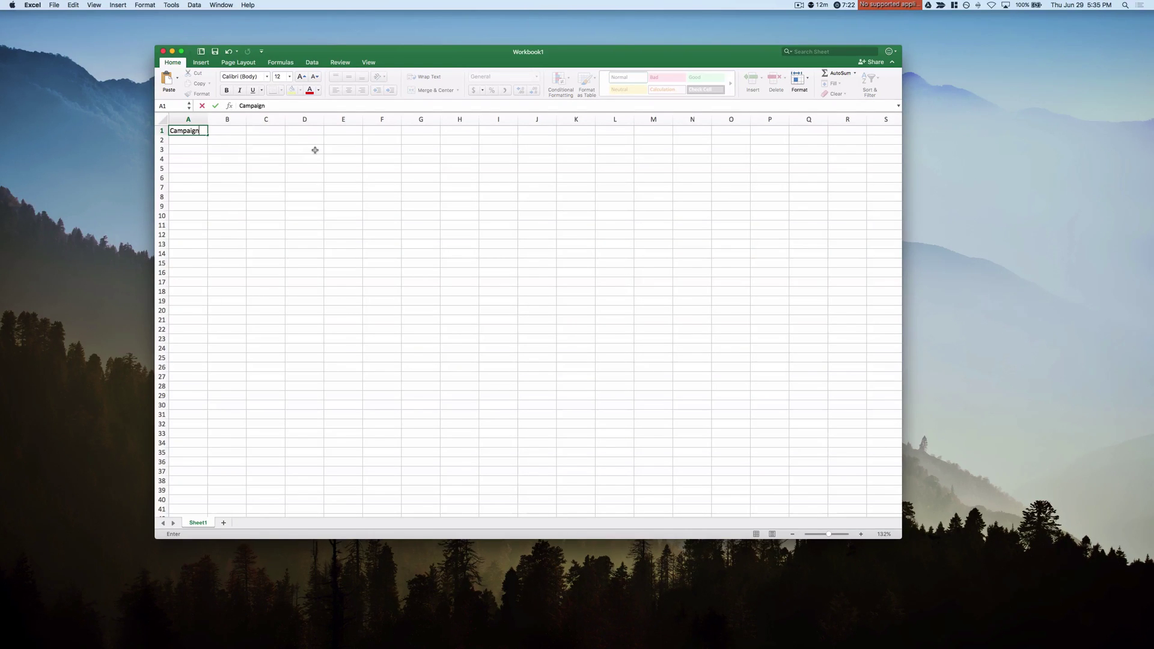
key(Tab)
text(Ad)
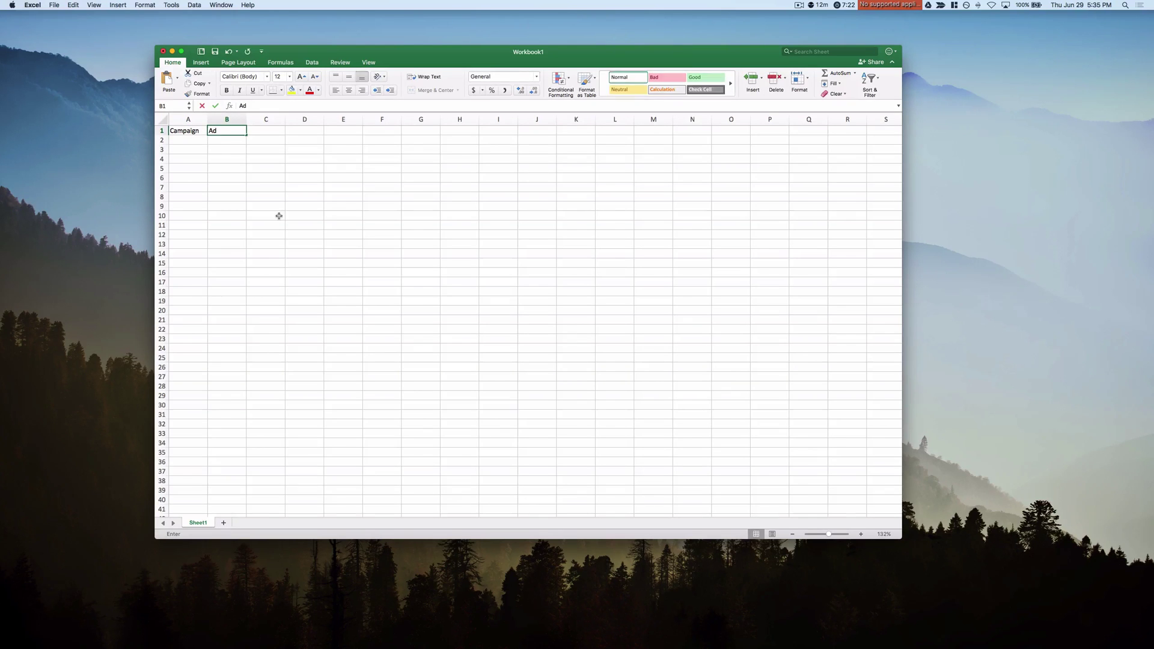
text( Group)
key(shift+Tab)
key(Tab)
key(Tab)
text(Keyword)
key(Return)
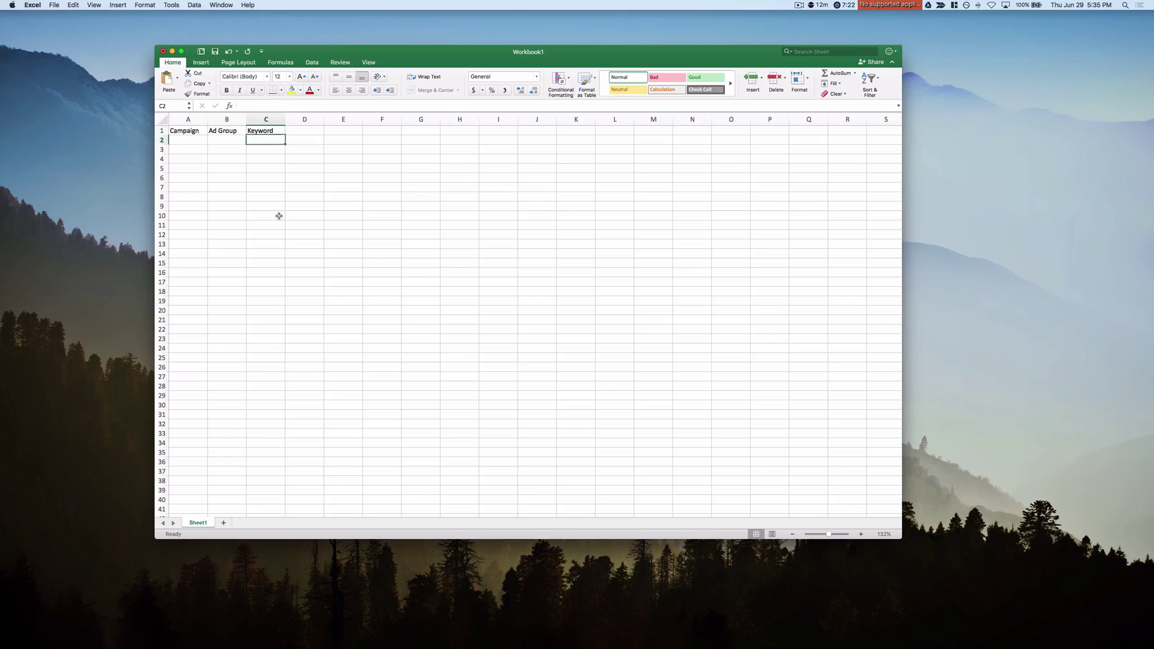
Add the headers Match Type and Bid in cells D1 and E1.
key(Up)
key(Right)
text(Match Type)
key(Tab)
text(Bid)
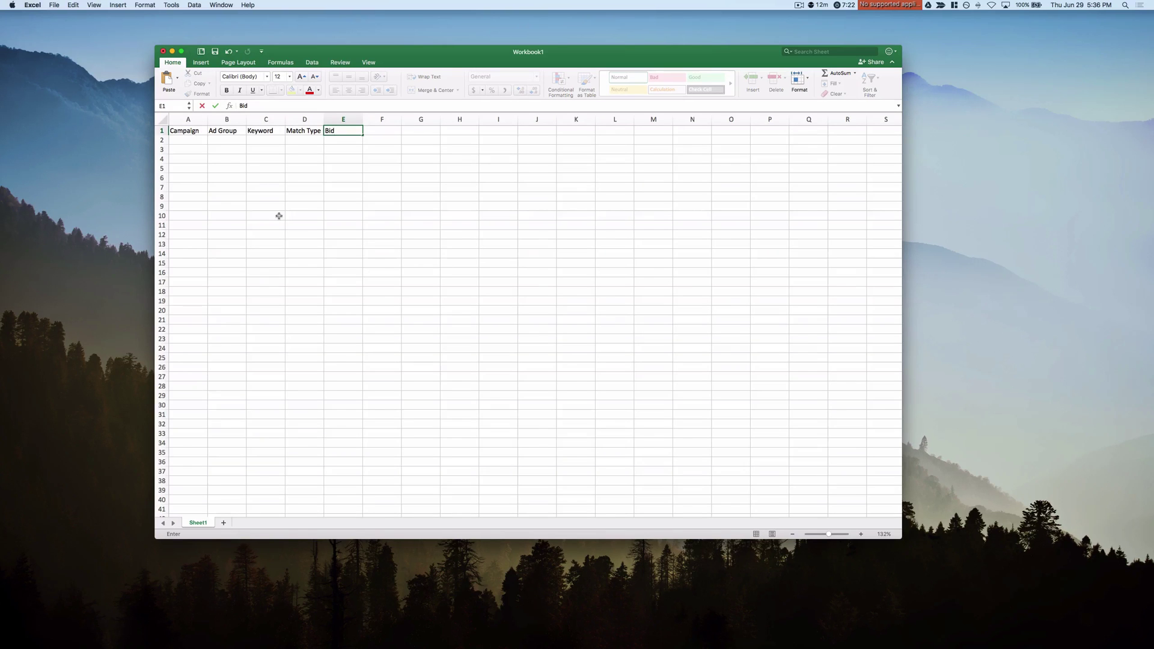
key(Return)
Delete the Bid header in E1, then restore it with undo.
scroll(279, 216, up, 5)
click(359, 148)
click(290, 138)
drag(290, 139, 72, 438)
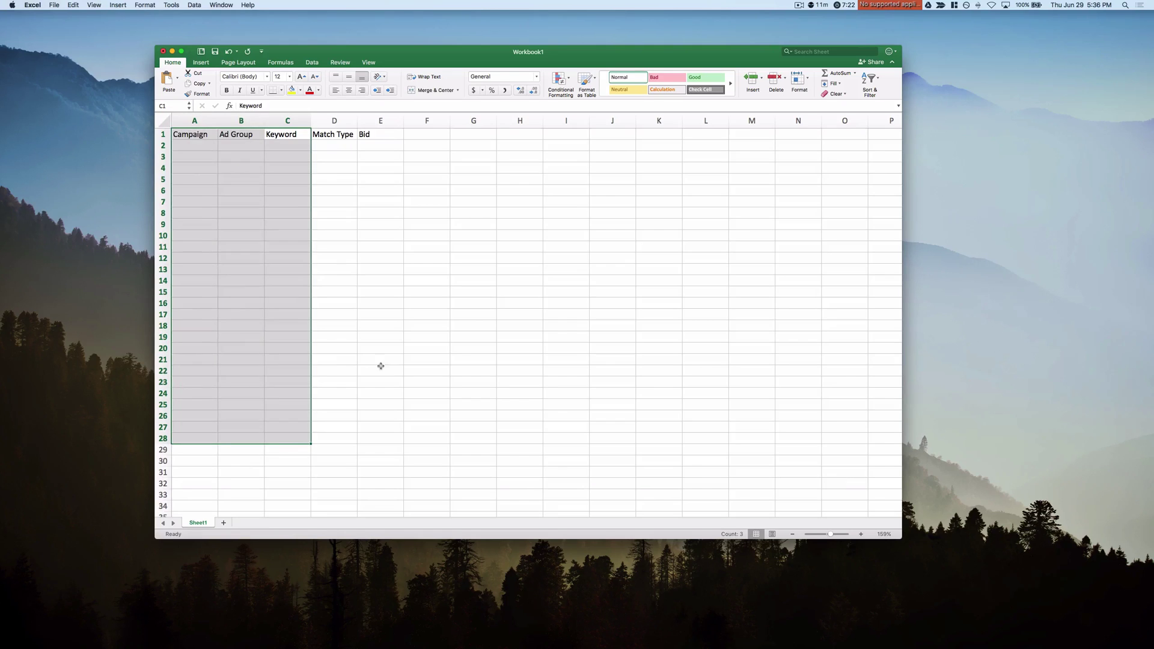
click(290, 321)
click(345, 134)
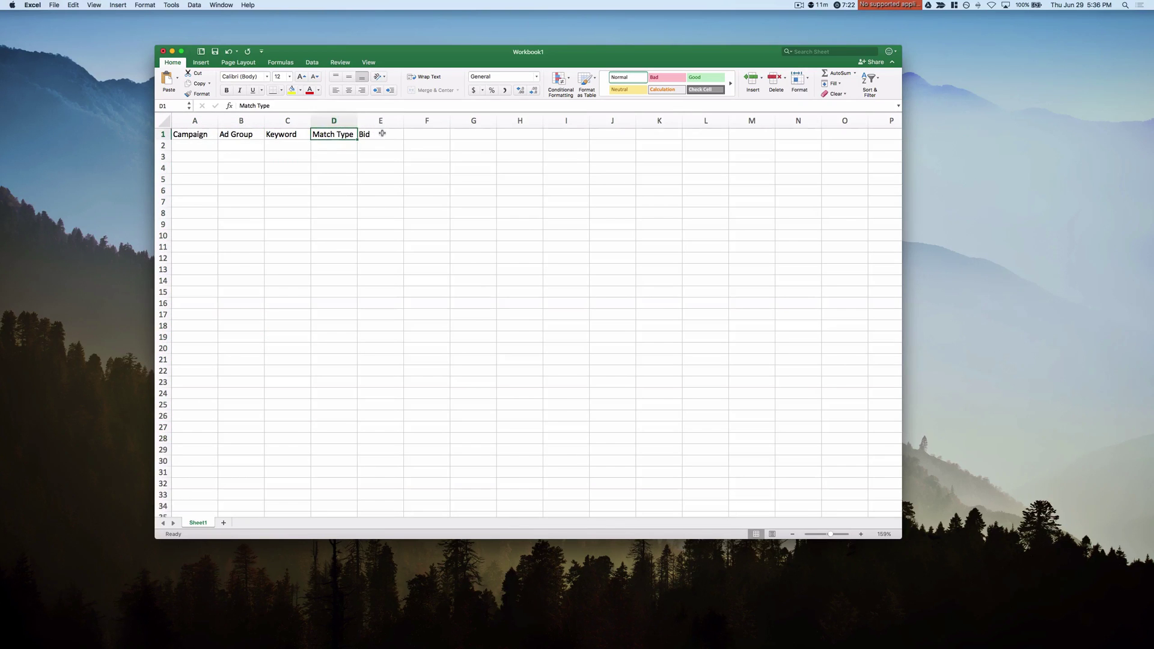
click(382, 133)
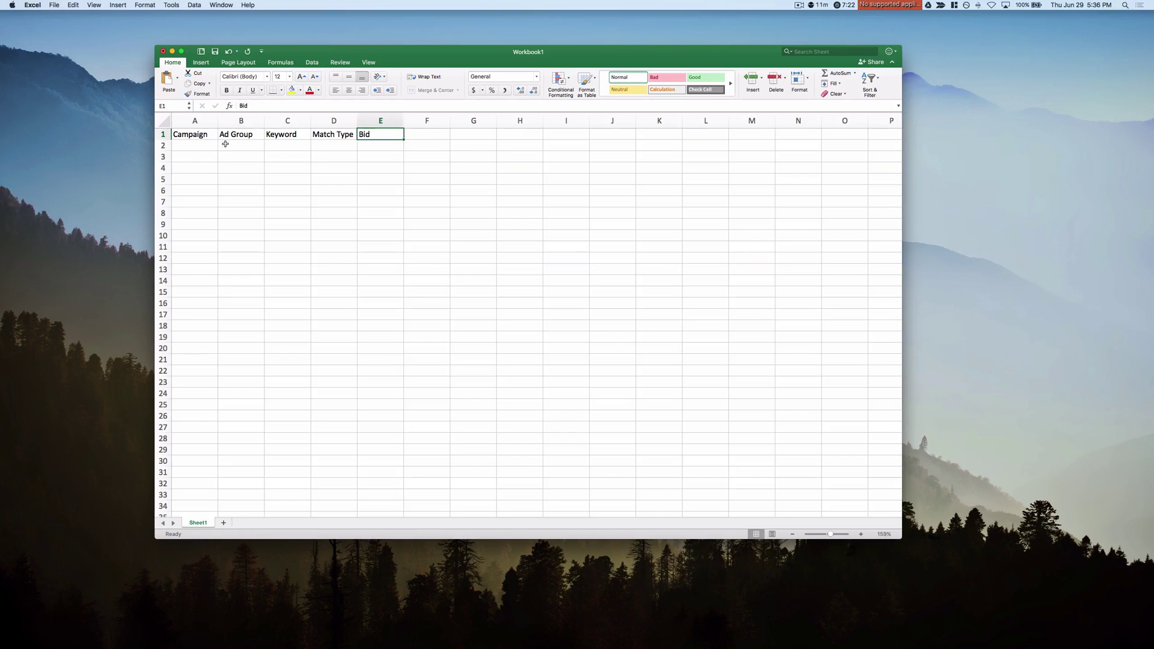
click(406, 199)
click(384, 132)
key(Delete)
key(Left)
key(Left)
key(Left)
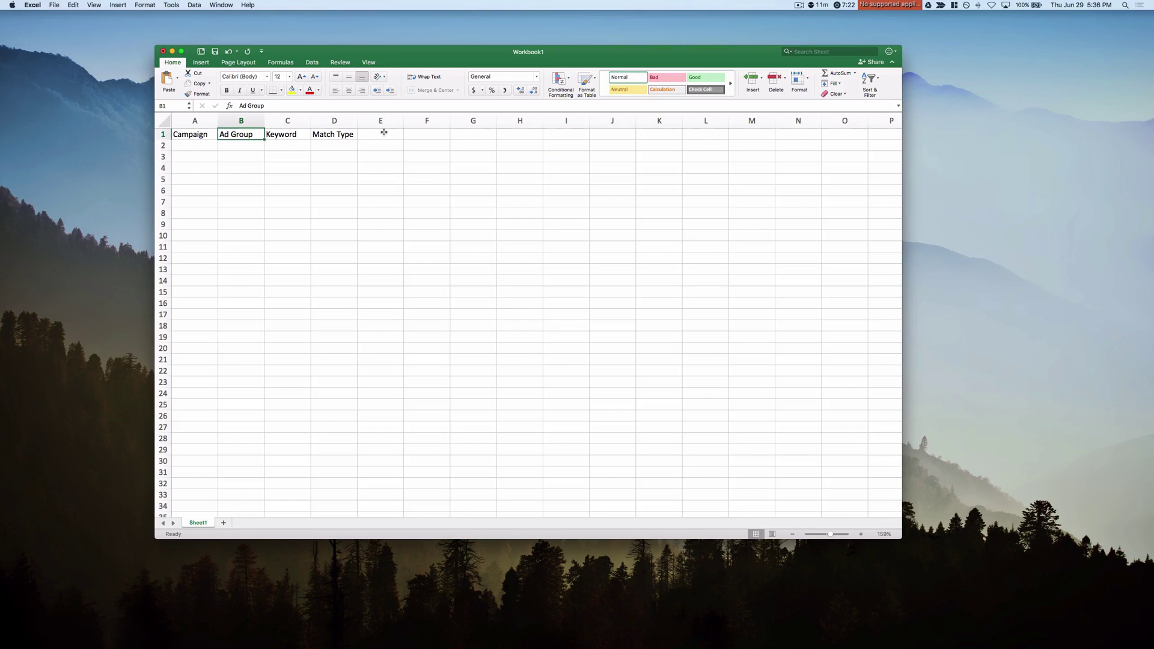
key(super+z)
Widen column A by dragging the border between columns A and B.
key(Return)
key(Left)
key(Left)
key(Left)
key(Left)
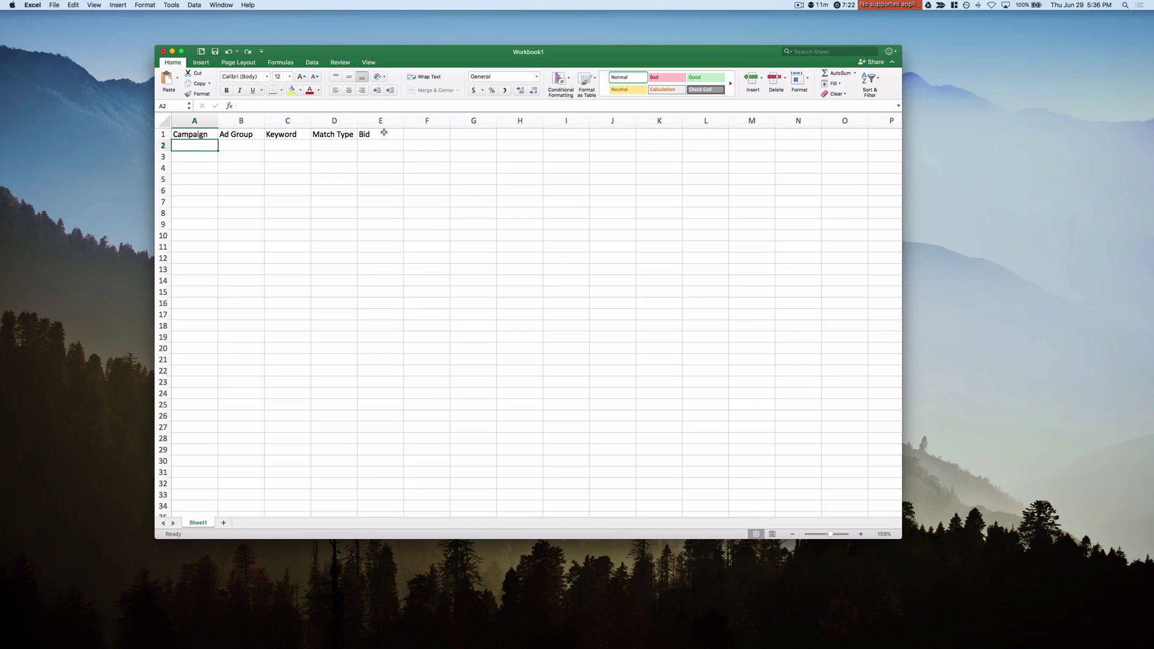
key(Right)
key(Right)
key(Right)
key(Left)
key(Left)
key(Left)
scroll(377, 175, up, 5)
drag(228, 122, 307, 122)
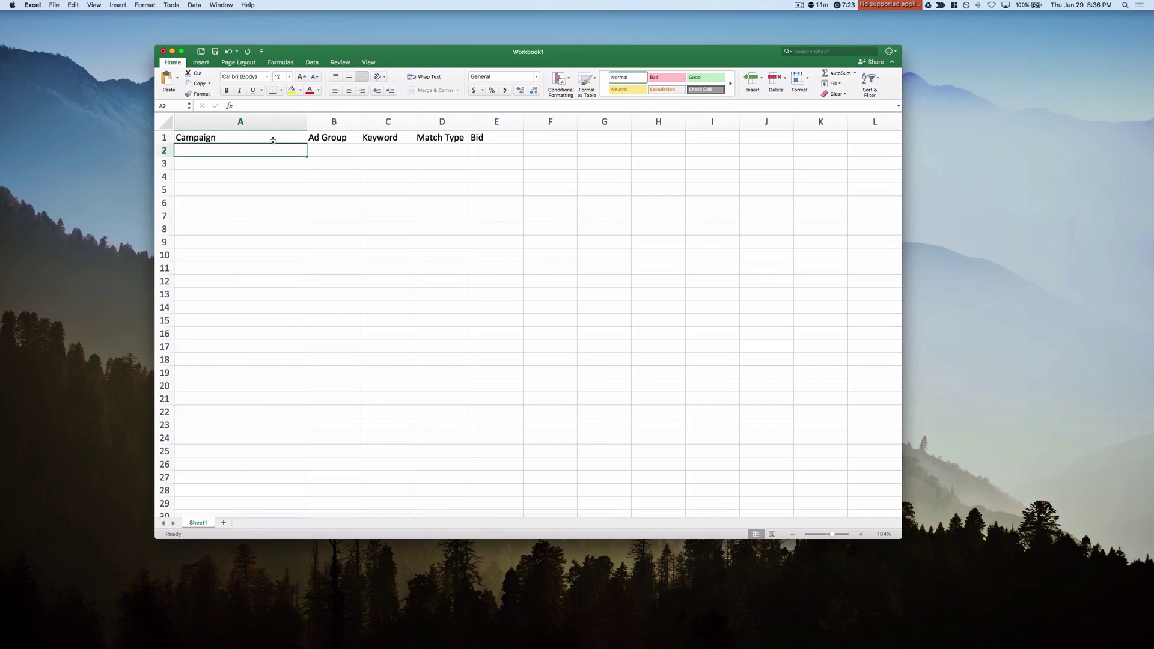
Enter 'Notebooks + Cold Traffic + USA + Search Text' in A2, copy it to A2:A21, and widen column B.
text(Note)
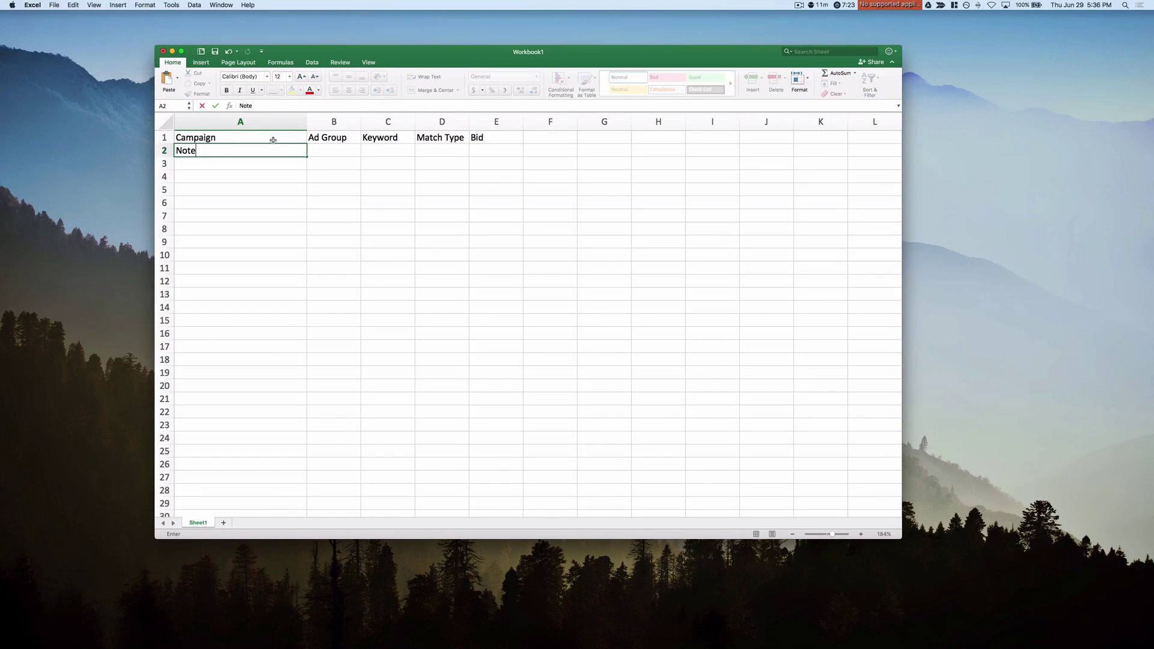
text(books + Cold Traffic + USA + Search Text)
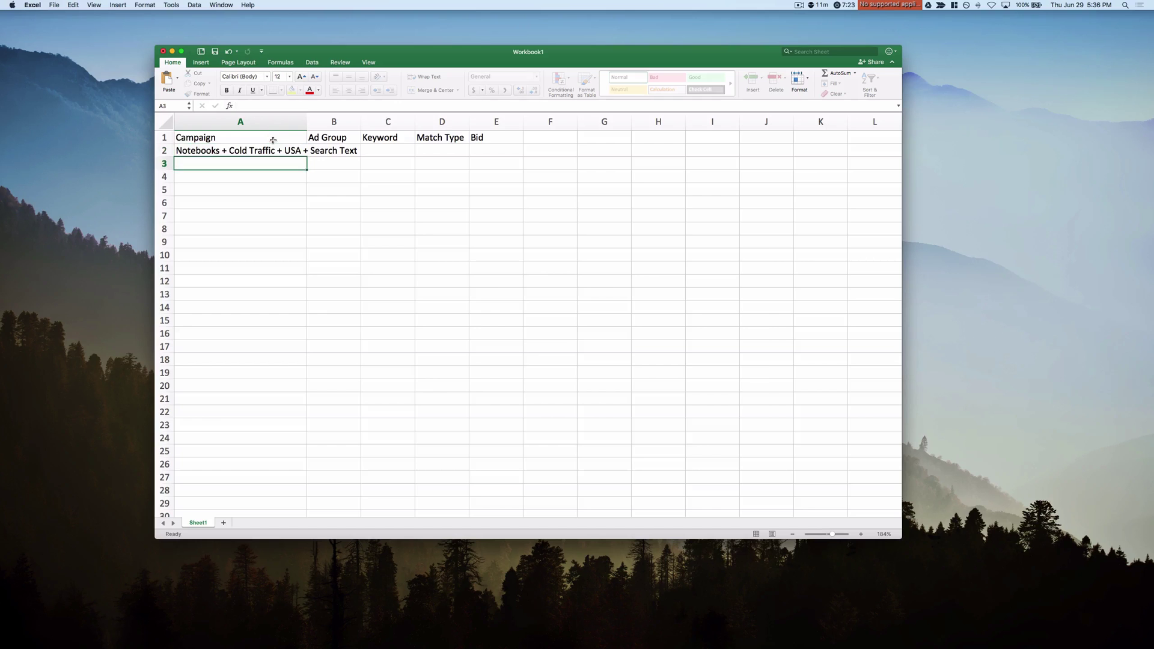
double_click(306, 121)
click(357, 154)
key(super+c)
shift+click(305, 401)
key(super+v)
click(391, 153)
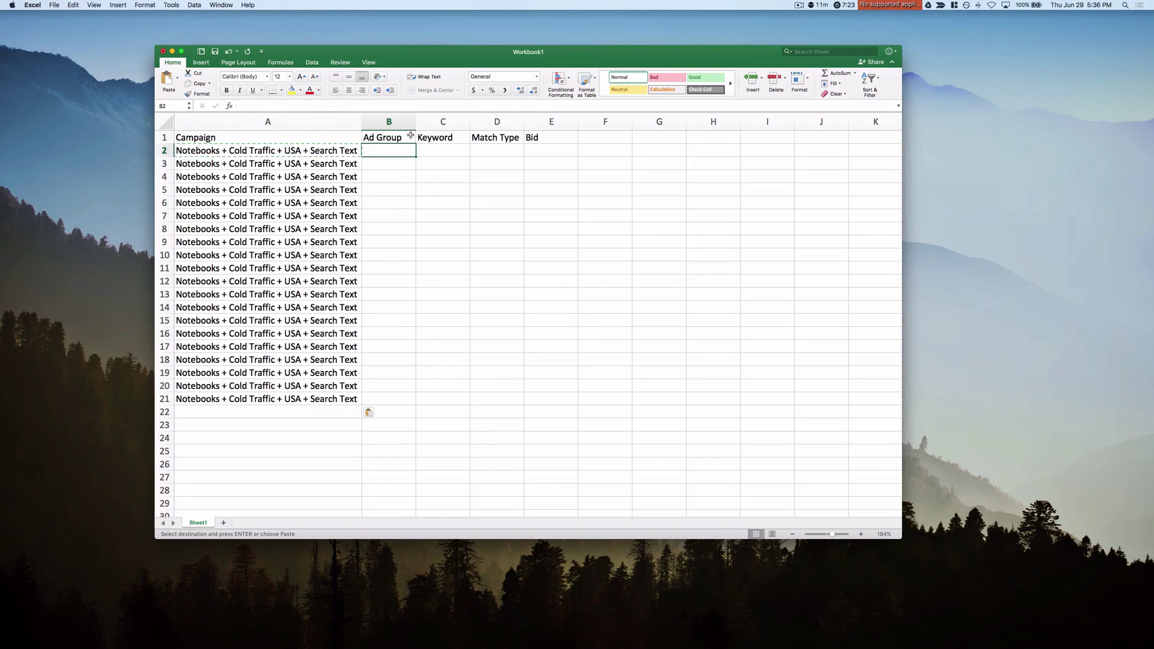
drag(416, 123, 473, 119)
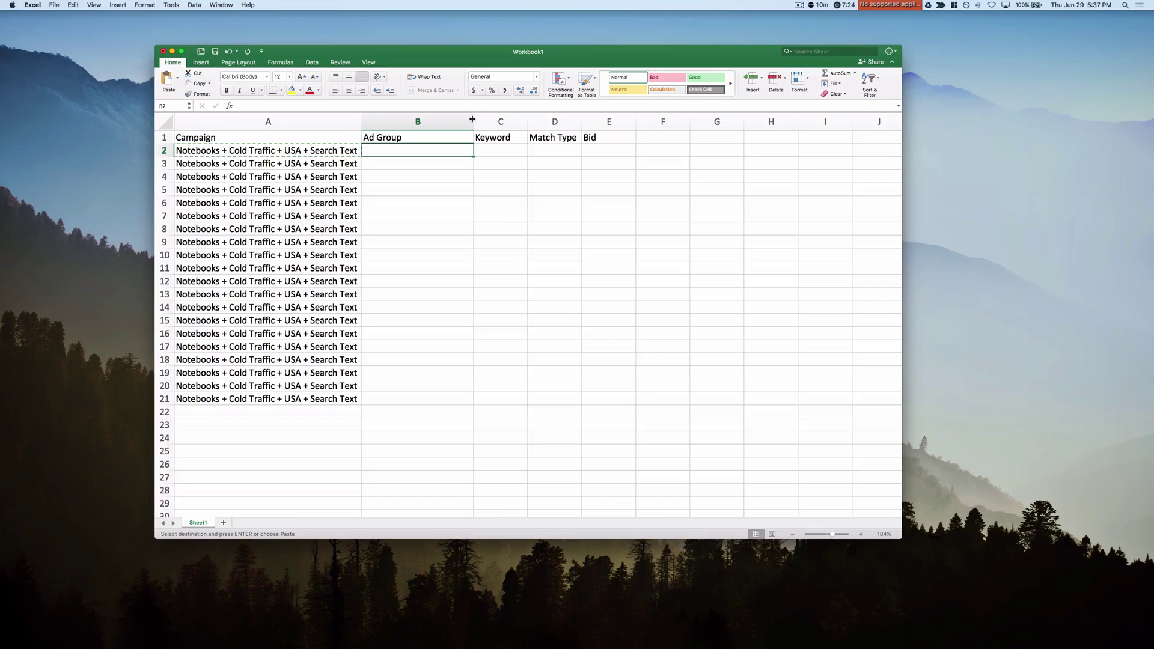
Fill B2:B5 with 'ad group 1'.
text(Ad group 1)
key(Return)
text(ad group)
key(Return)
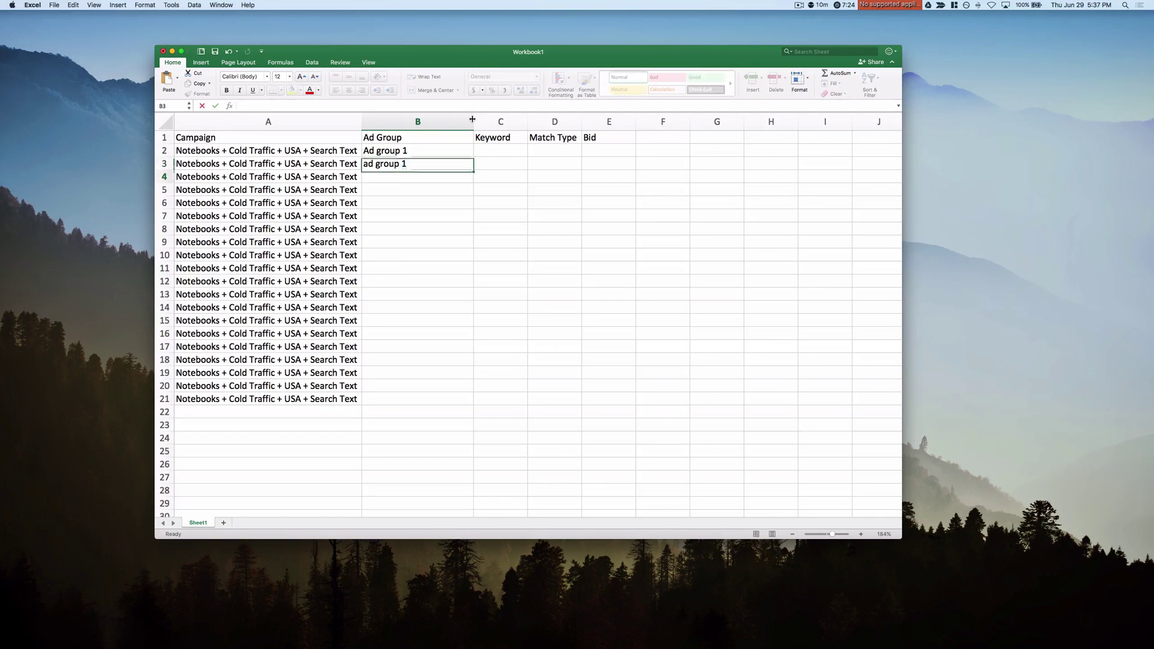
mouse_move(439, 151)
mouse_down()
mouse_move(441, 161)
mouse_move(423, 150)
mouse_up()
click(425, 178)
key(super+v)
click(423, 161)
key(super+c)
click(421, 176)
key(super+v)
Fill B6:B9 with 'ad group 2' and clear the extra campaign names in A10:A21.
click(400, 202)
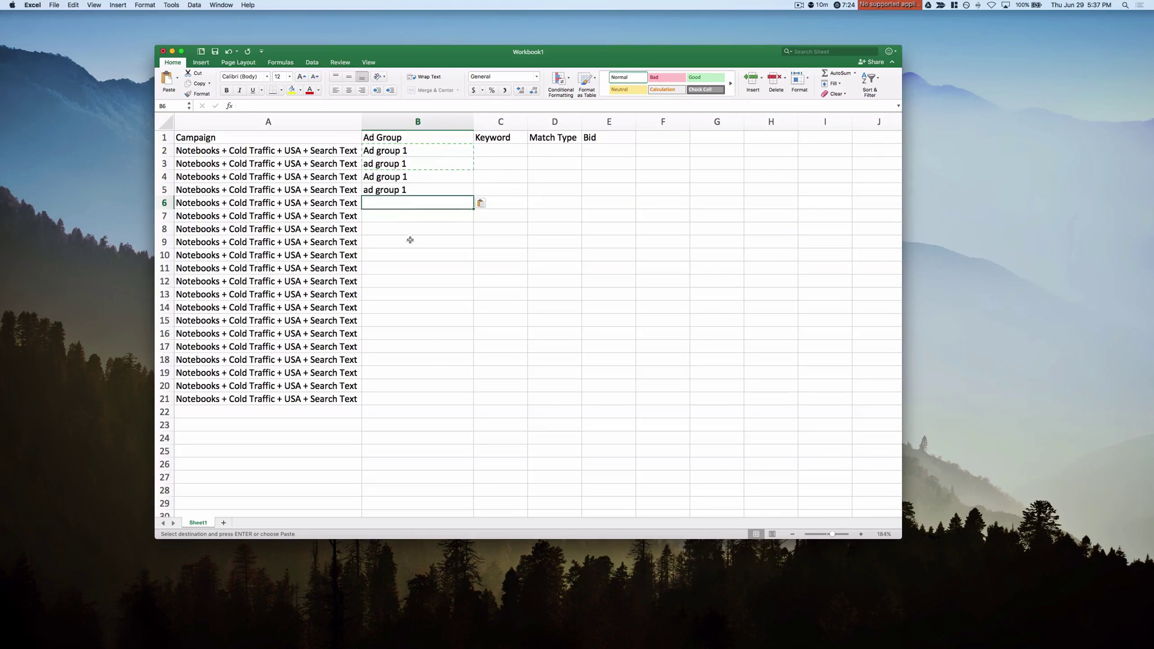
text(ad group 2)
key(Return)
click(409, 206)
key(super+c)
shift+click(406, 243)
key(super+v)
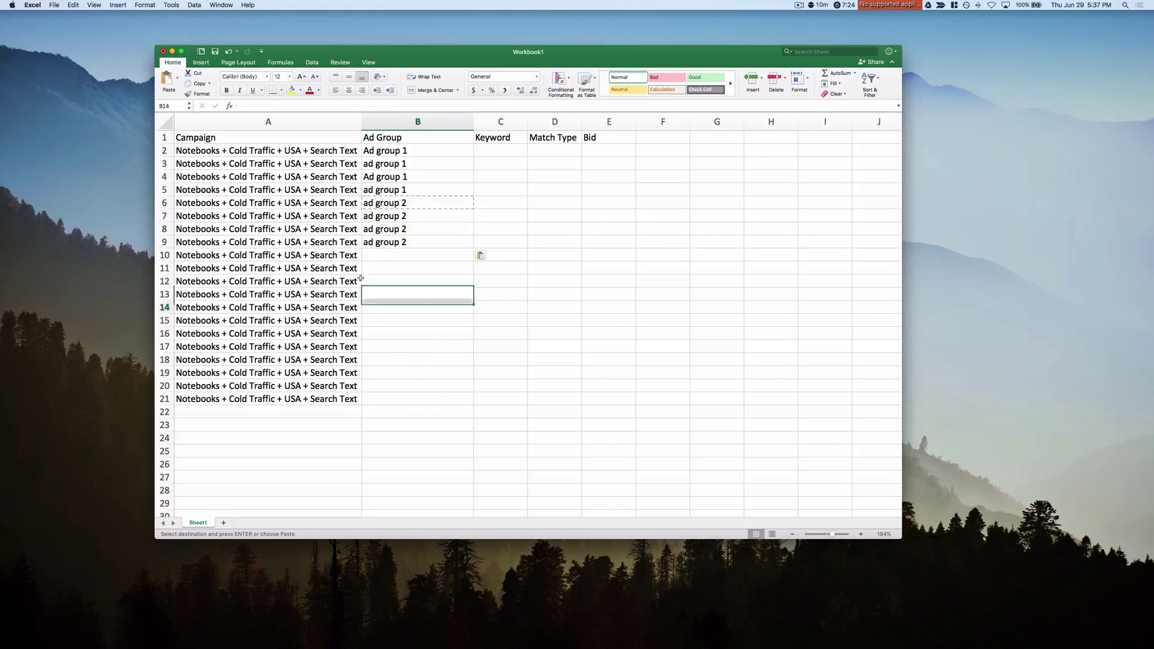
drag(260, 255, 260, 399)
key(Delete)
Enter keyword a through keyword d in C2:C5.
click(500, 282)
click(501, 150)
text(keyword a)
key(Return)
text(keyword b)
key(Return)
text(keyword c)
key(Return)
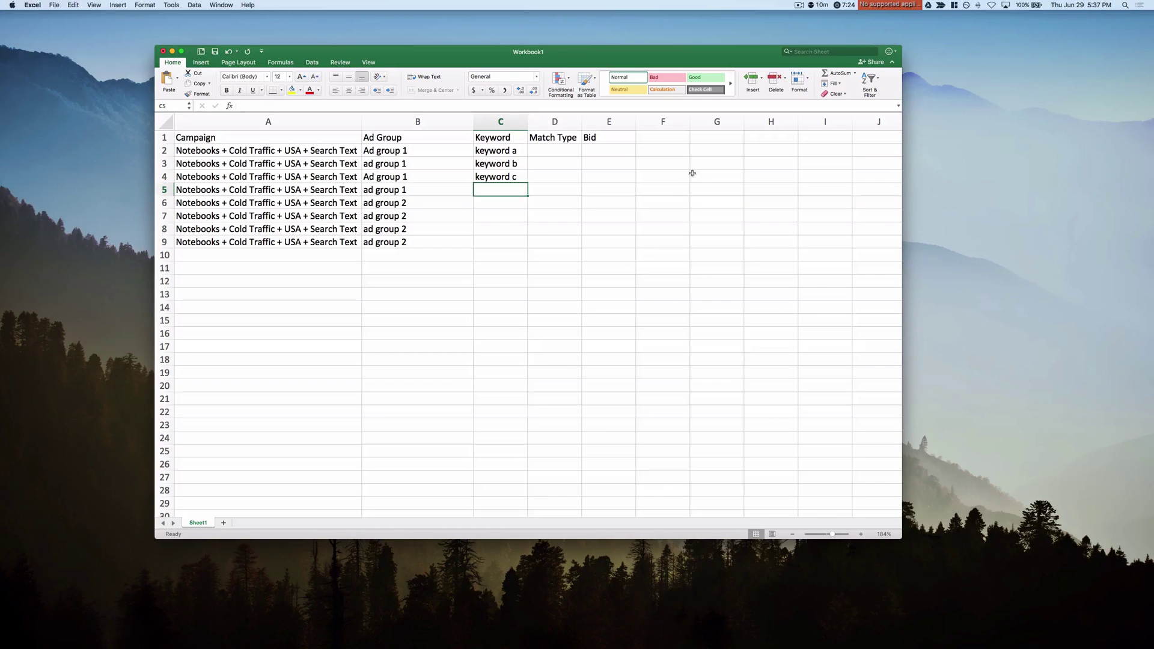
text(keyword d)
key(Return)
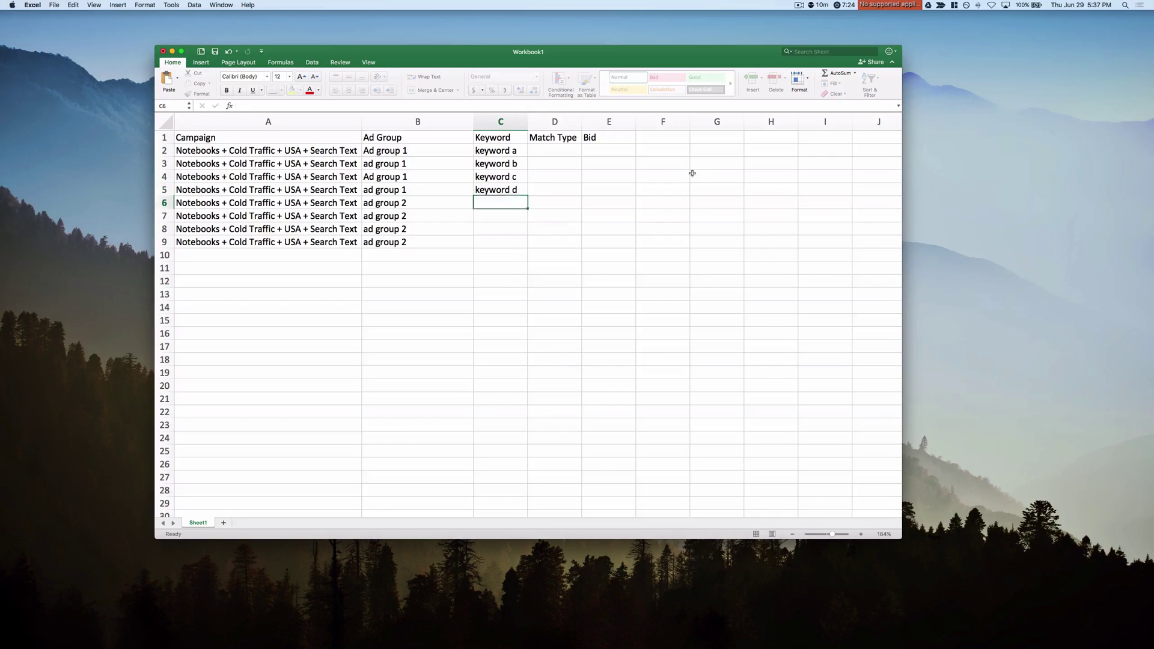
Enter keyword e through keyword h in C6:C9.
text(keyword e)
key(Return)
text(keyword f)
key(Return)
text(keyword g)
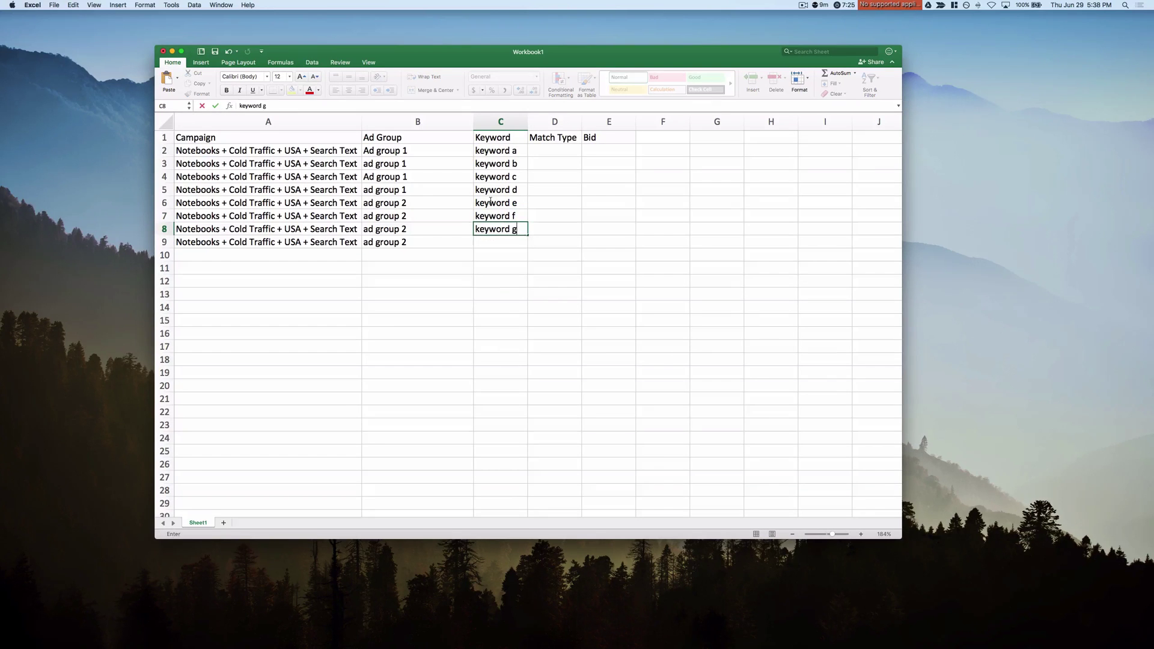
key(Return)
text(keyword)
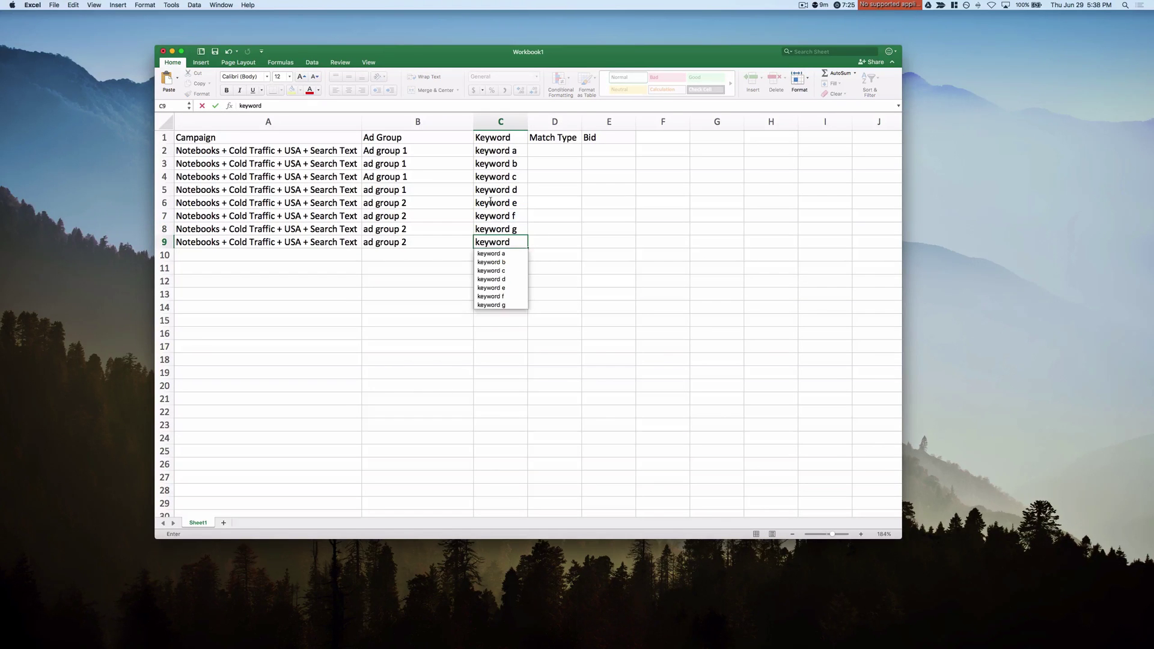
text( h)
key(Return)
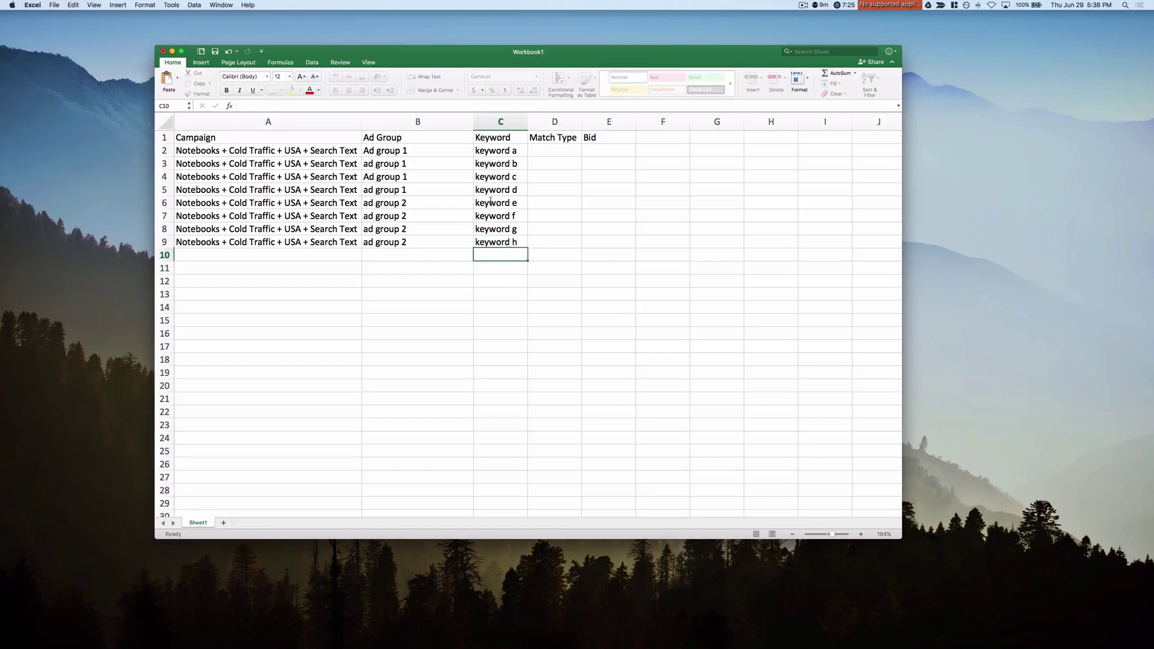
Set the match type in D2:D9 to 'exact'.
click(556, 153)
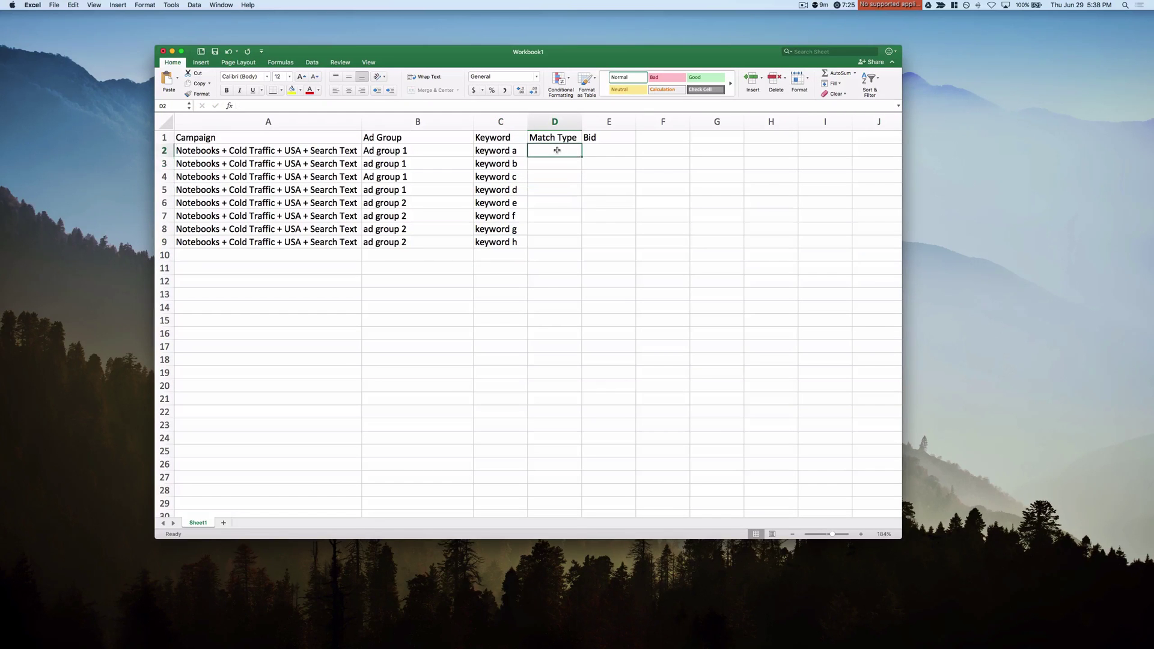
text(exact)
key(Return)
key(Up)
key(super+c)
drag(548, 244, 562, 167)
key(super+v)
Set the bid in E2:E9 to 1.
click(595, 149)
key(Return)
text(1)
key(Return)
key(Up)
key(super+c)
drag(595, 150, 612, 242)
key(super+v)
Highlight each column's entries in turn to review the filled keyword table.
click(696, 207)
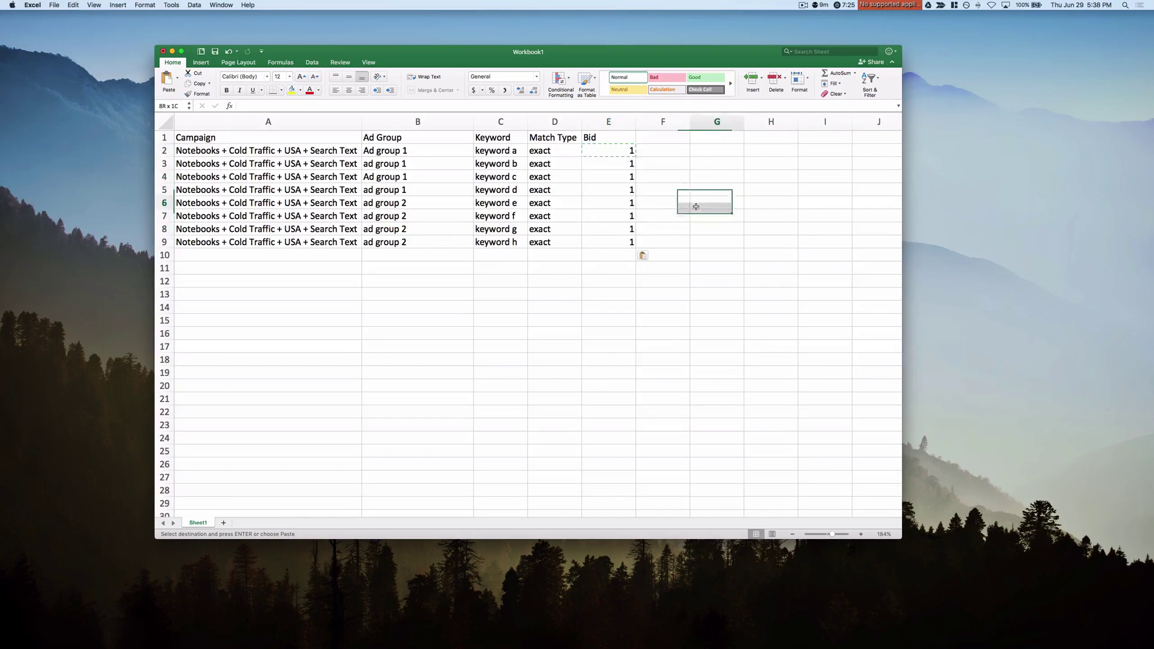
drag(330, 151, 337, 268)
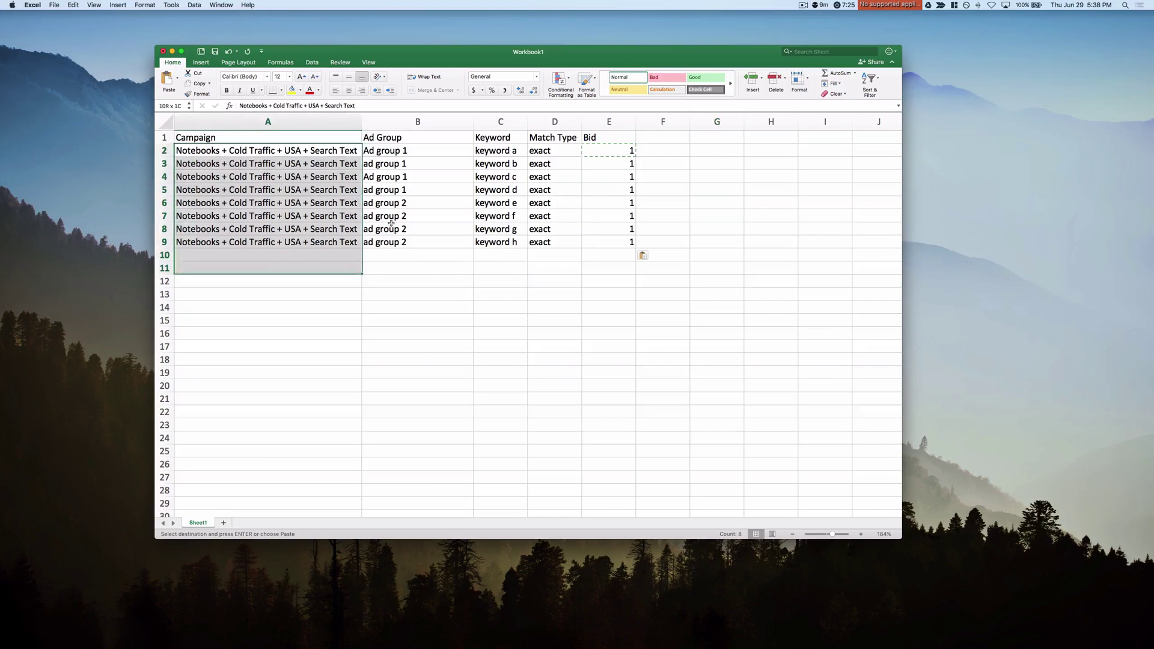
drag(385, 151, 387, 242)
drag(503, 154, 501, 241)
drag(553, 164, 553, 240)
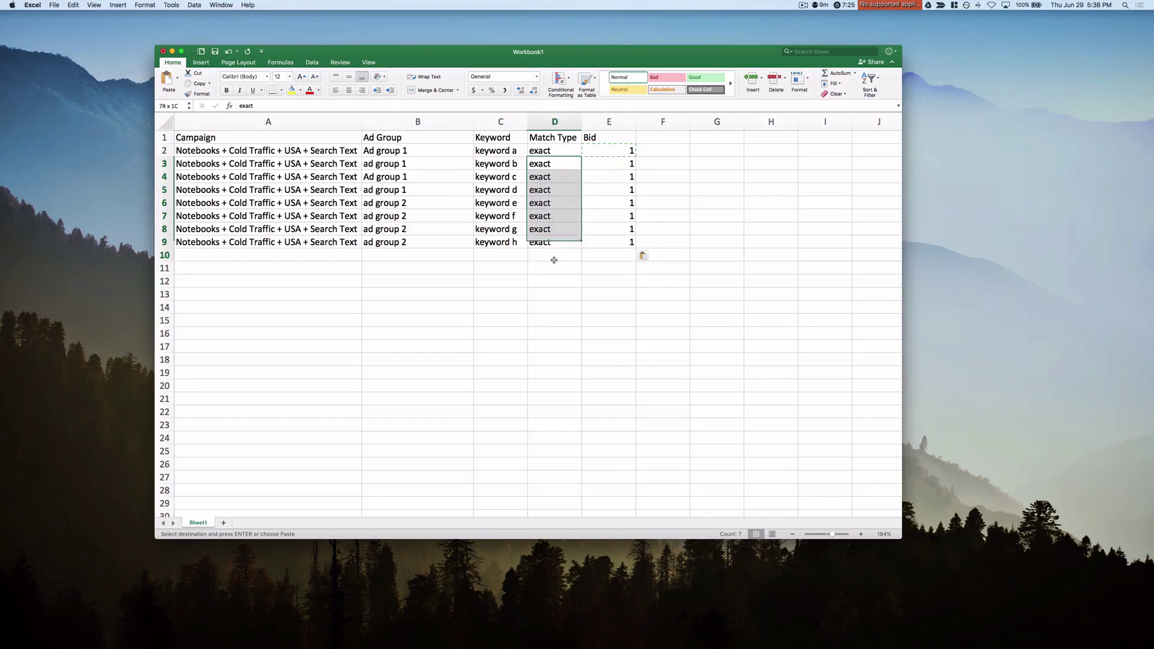
drag(610, 152, 608, 291)
click(608, 294)
Launch Google AdWords Editor via Spotlight search for 'editor'.
key(super+space)
text(editor)
key(Return)
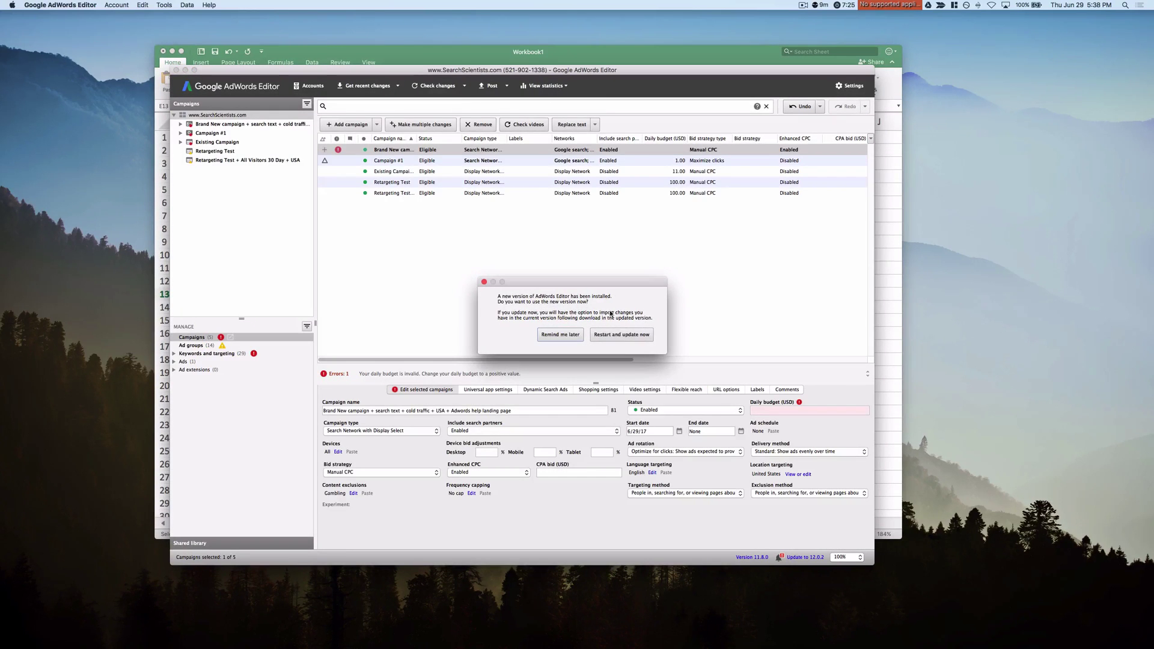
Postpone the update, place Excel and AdWords Editor side by side, and show the Keywords list.
click(560, 334)
drag(638, 73, 844, 76)
drag(542, 60, 370, 59)
click(553, 234)
click(801, 221)
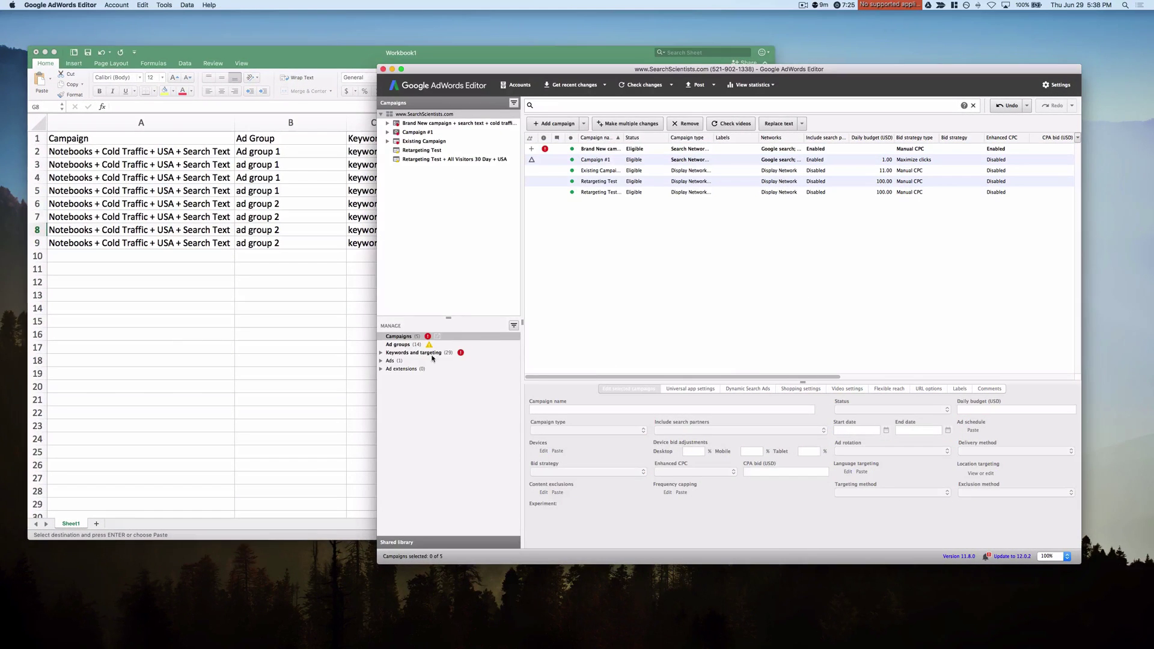
click(381, 353)
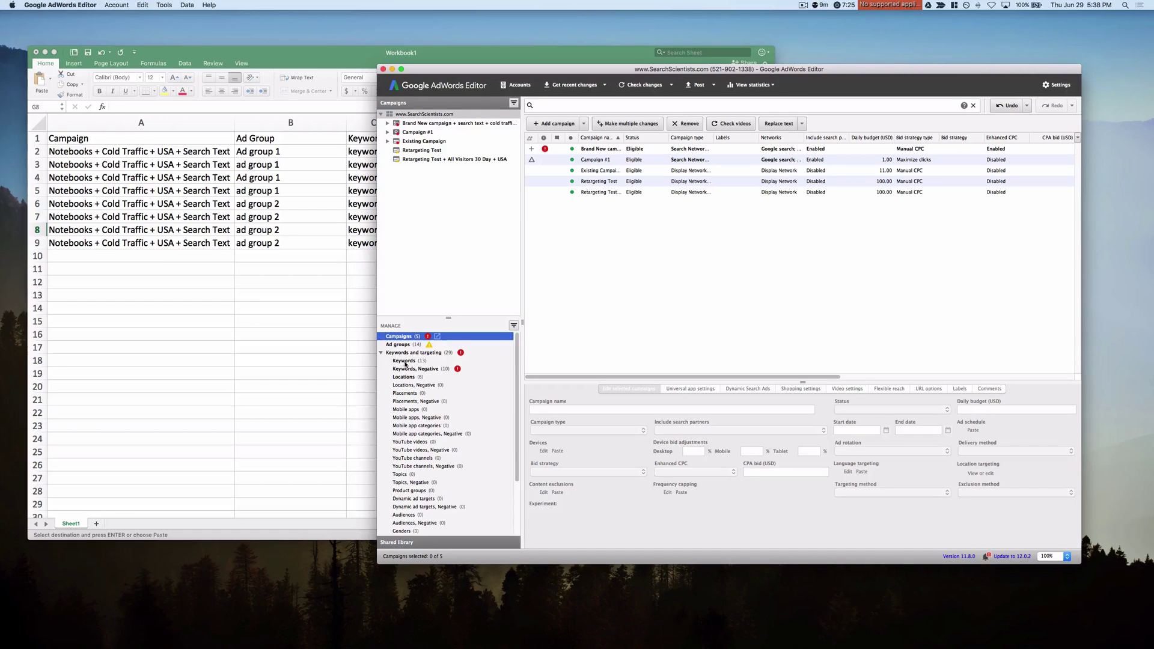
click(405, 361)
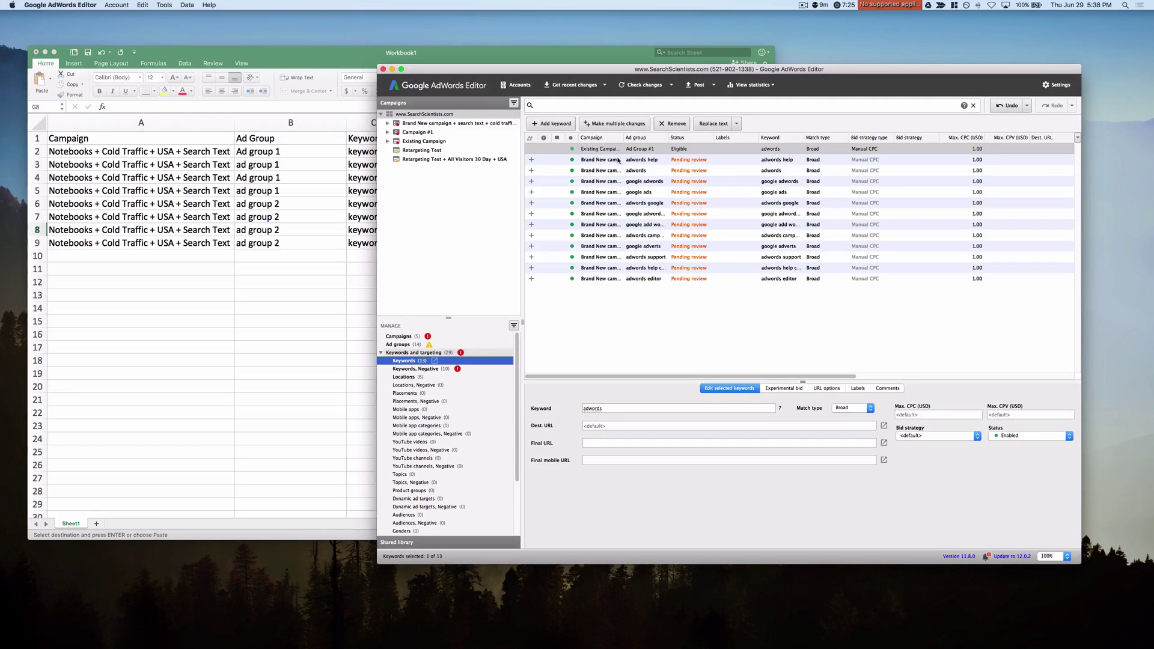
Open Make multiple changes for keywords and copy Excel rows A2:E9 for pasting.
click(613, 124)
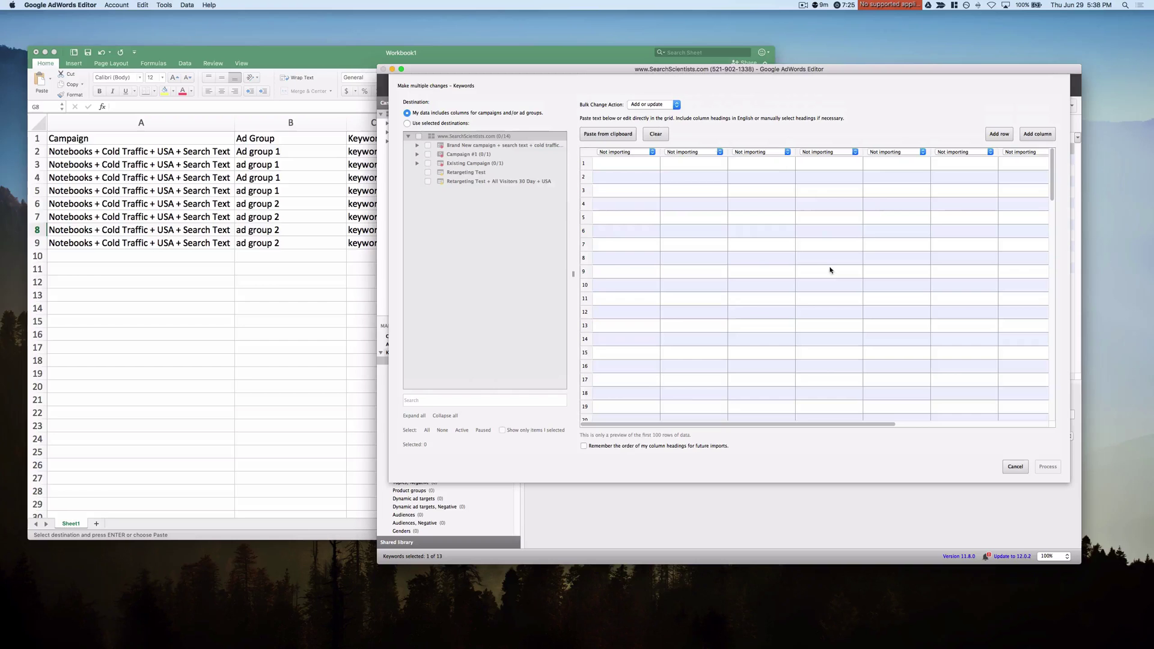
click(136, 145)
drag(136, 150, 502, 242)
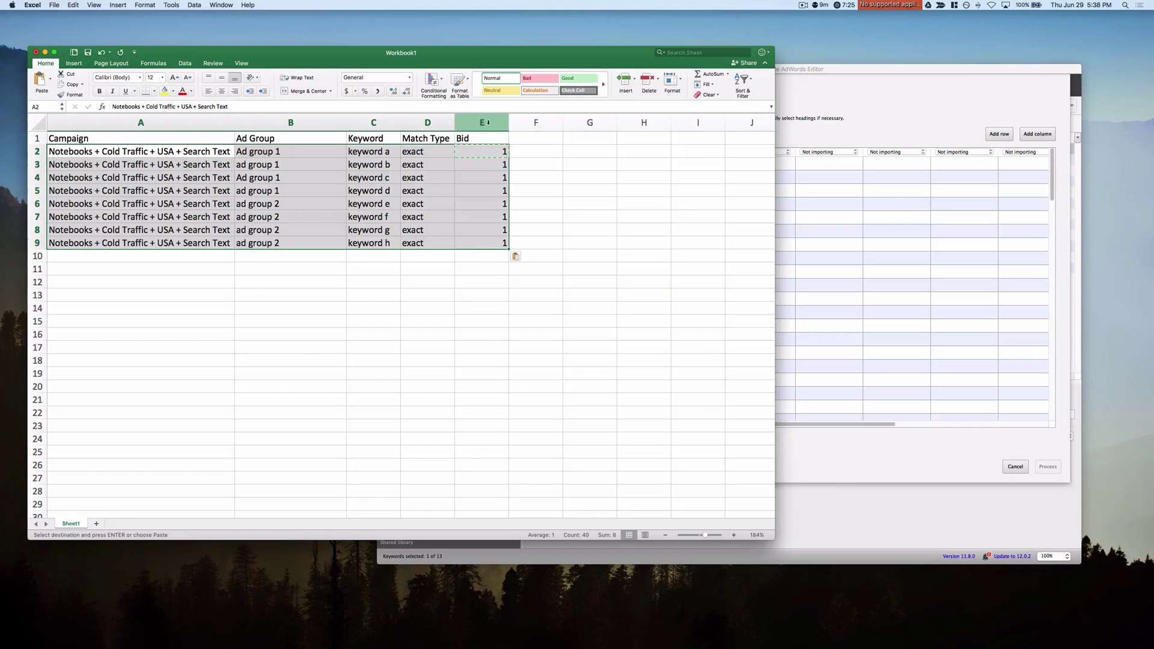
key(super+Tab)
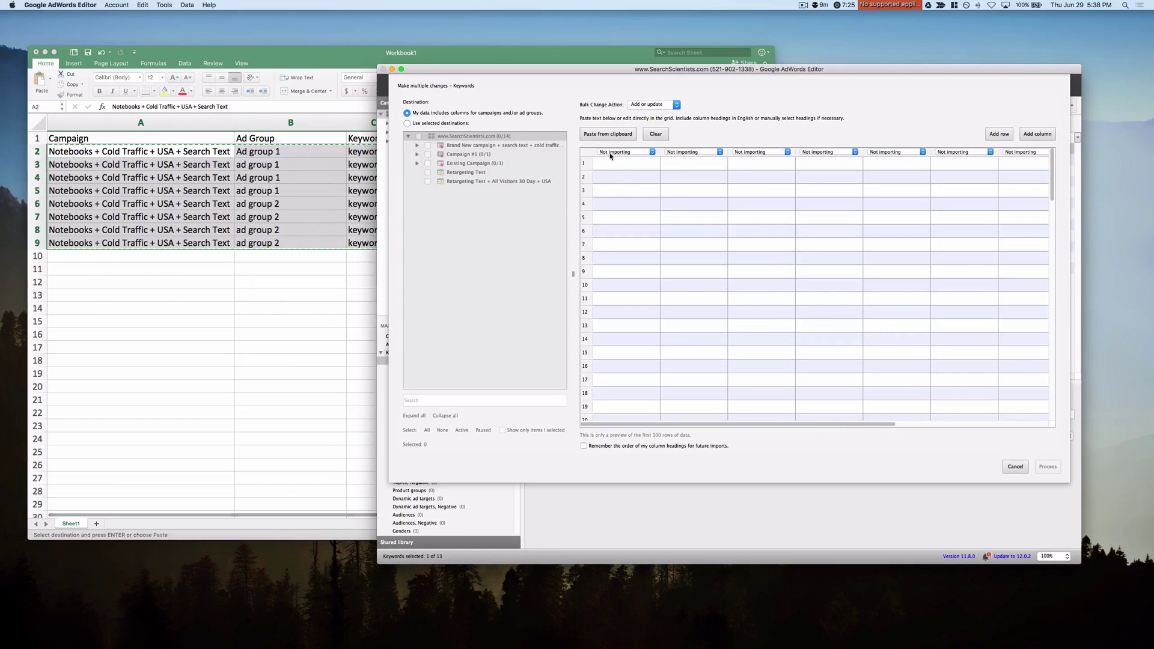
Paste the copied rows and map the first two columns to Campaign and Ad Group.
click(608, 133)
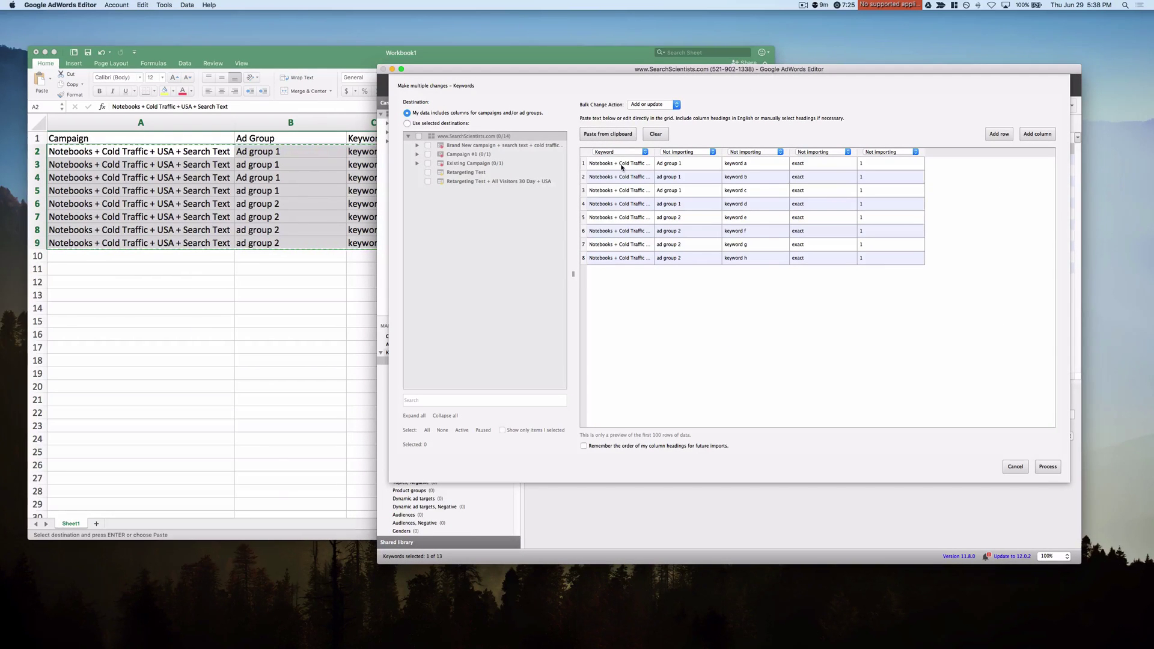
click(637, 151)
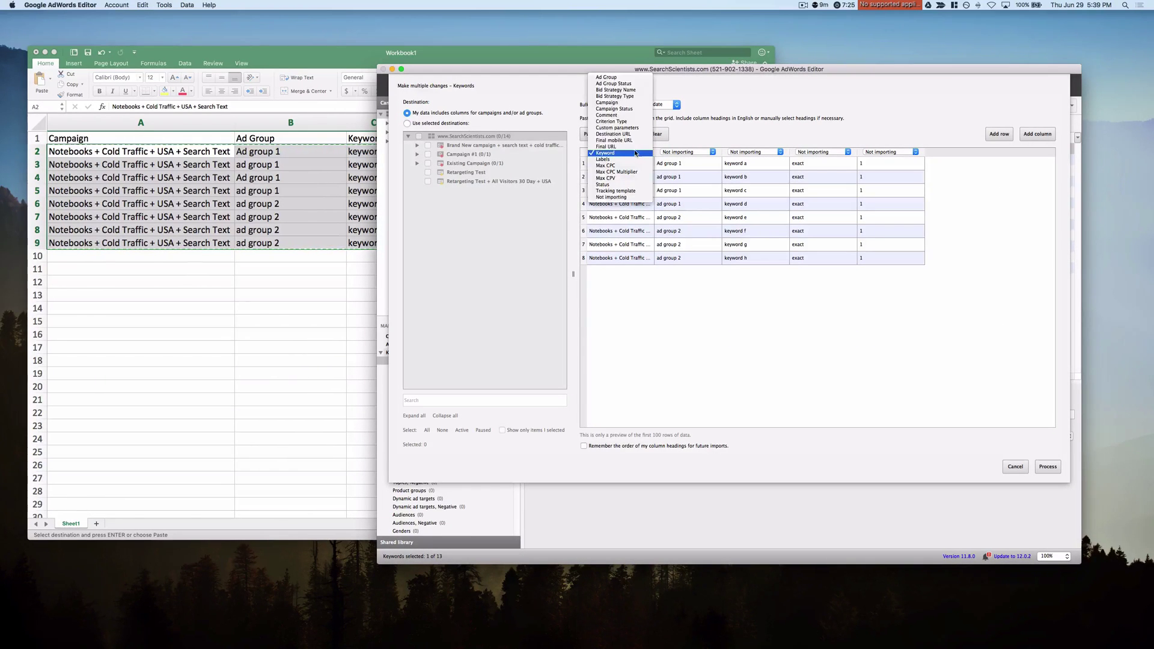
click(642, 153)
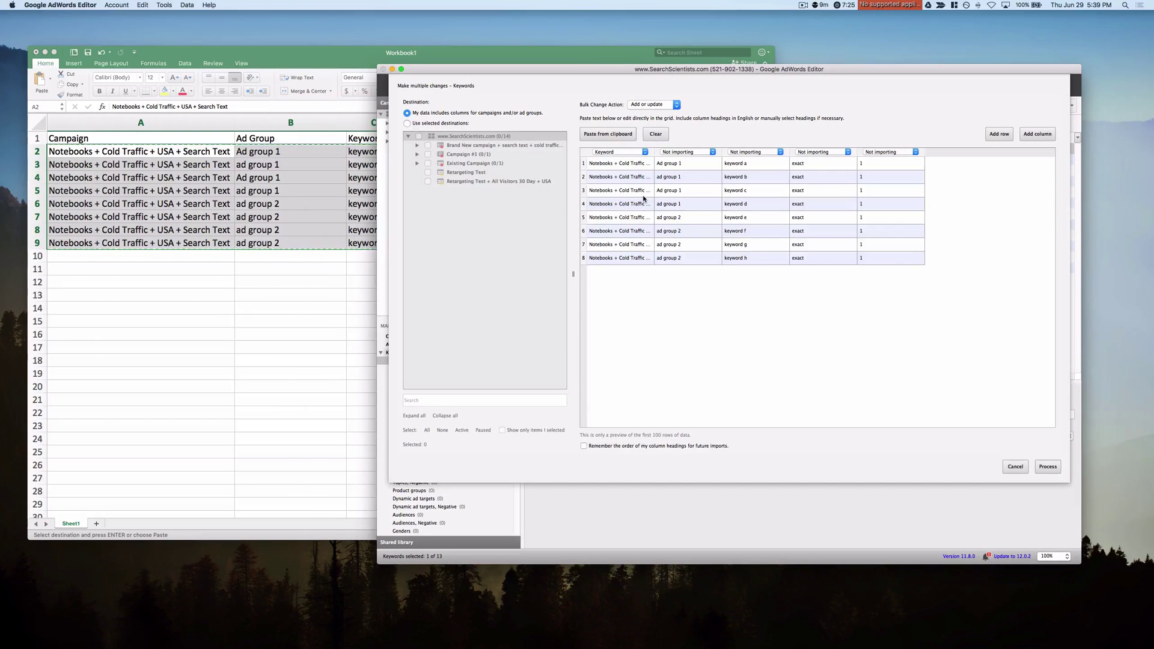
click(618, 155)
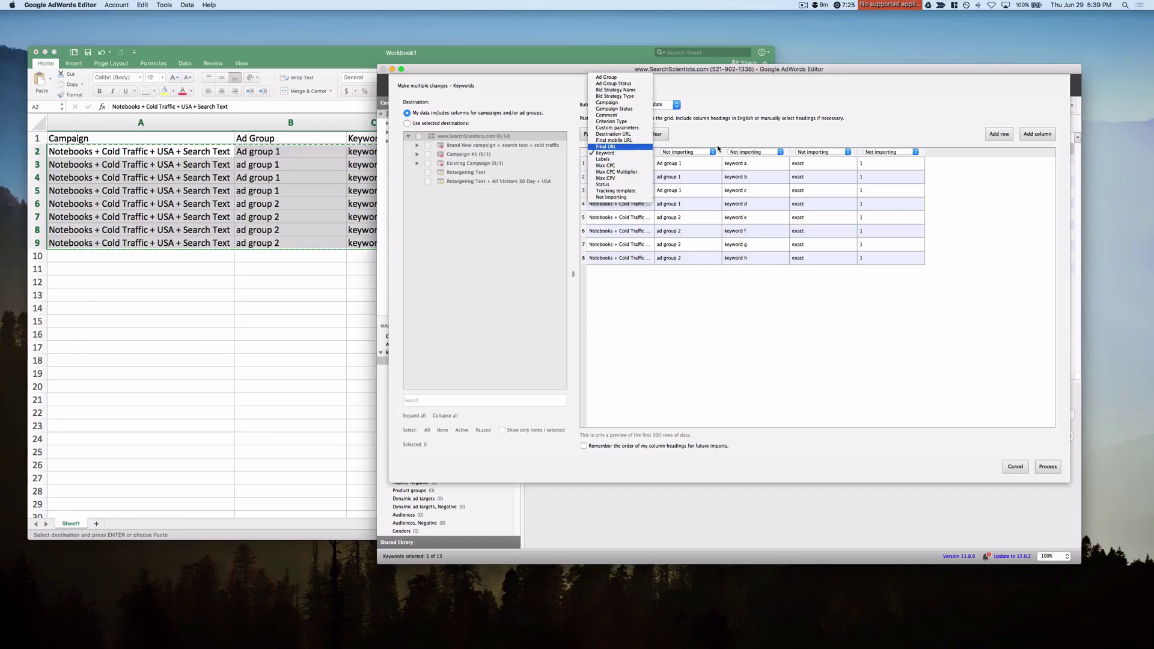
click(619, 103)
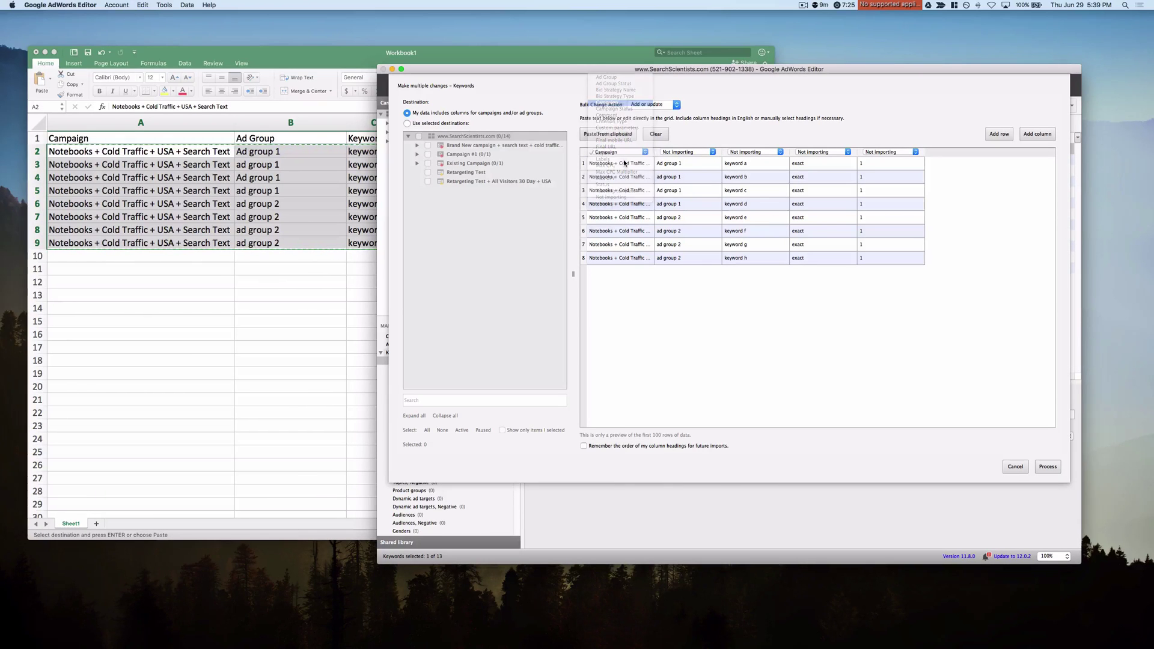
click(664, 154)
click(673, 33)
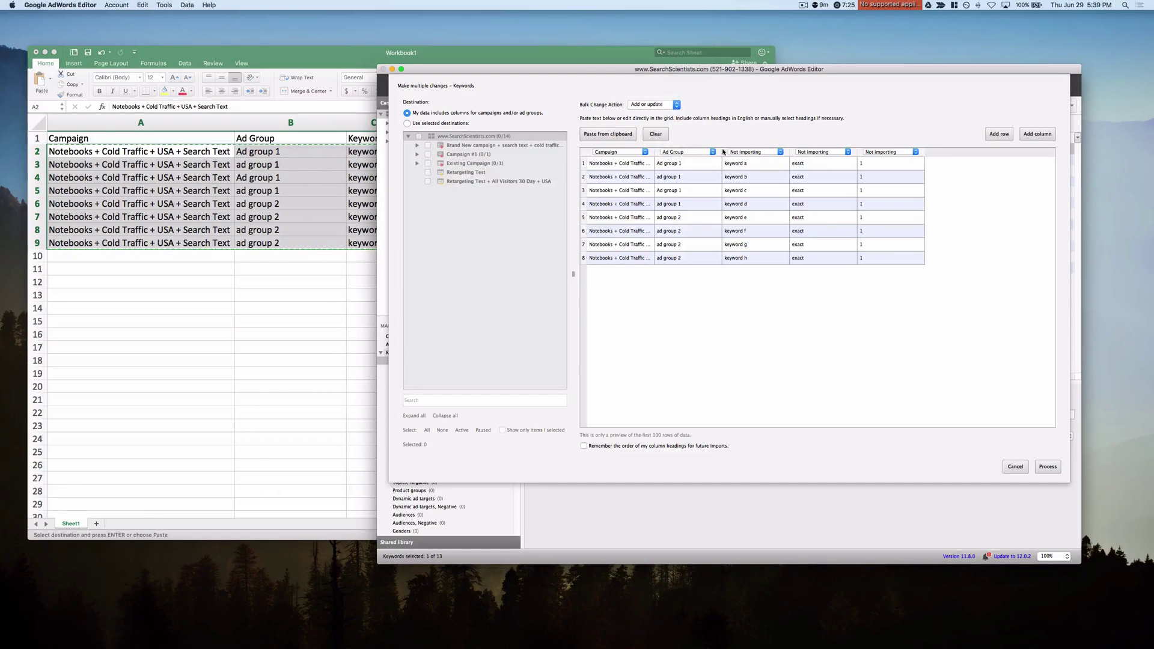
Map the remaining columns to Keyword, Criterion Type and Max CPC.
click(780, 153)
click(751, 109)
click(797, 154)
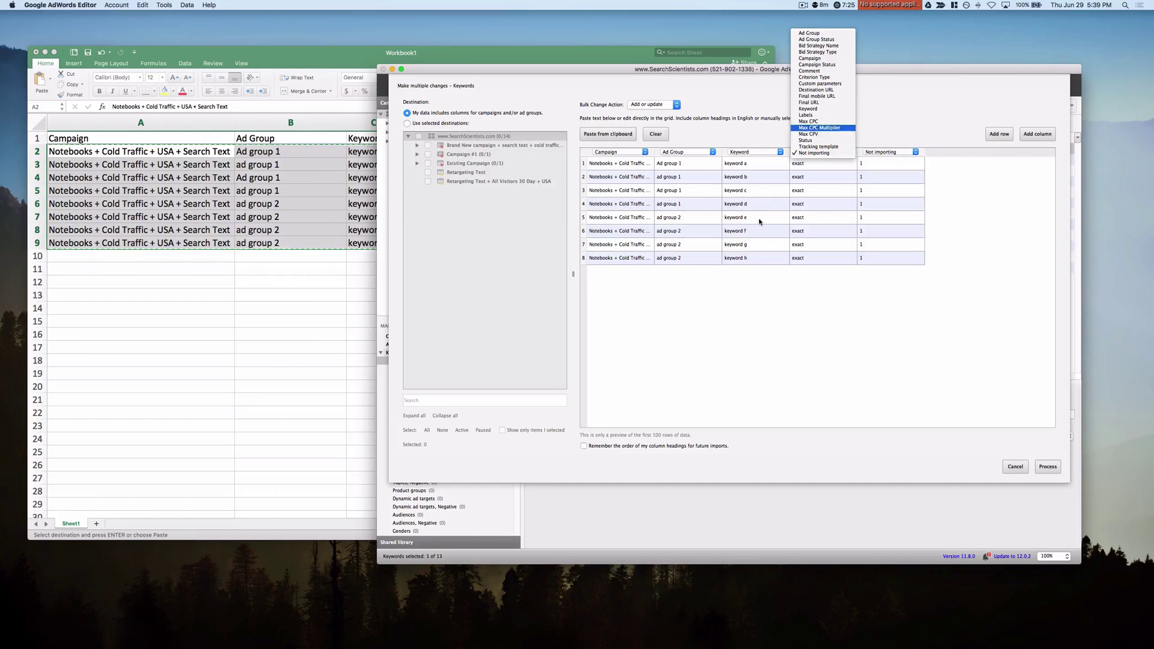
click(832, 77)
click(868, 153)
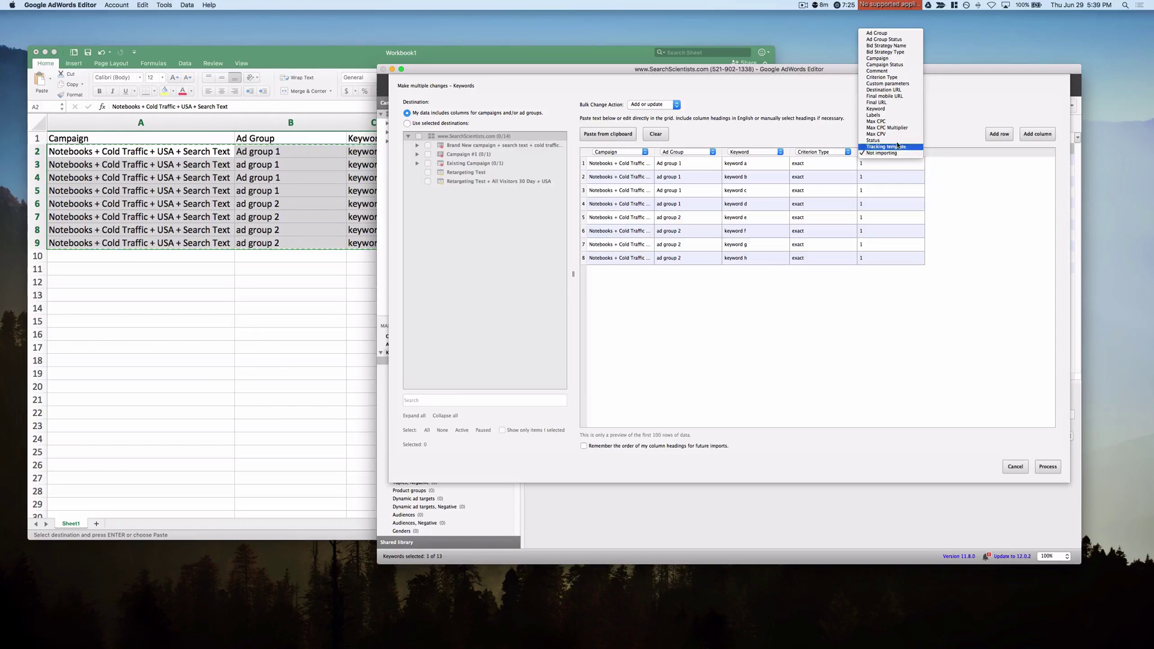
click(883, 122)
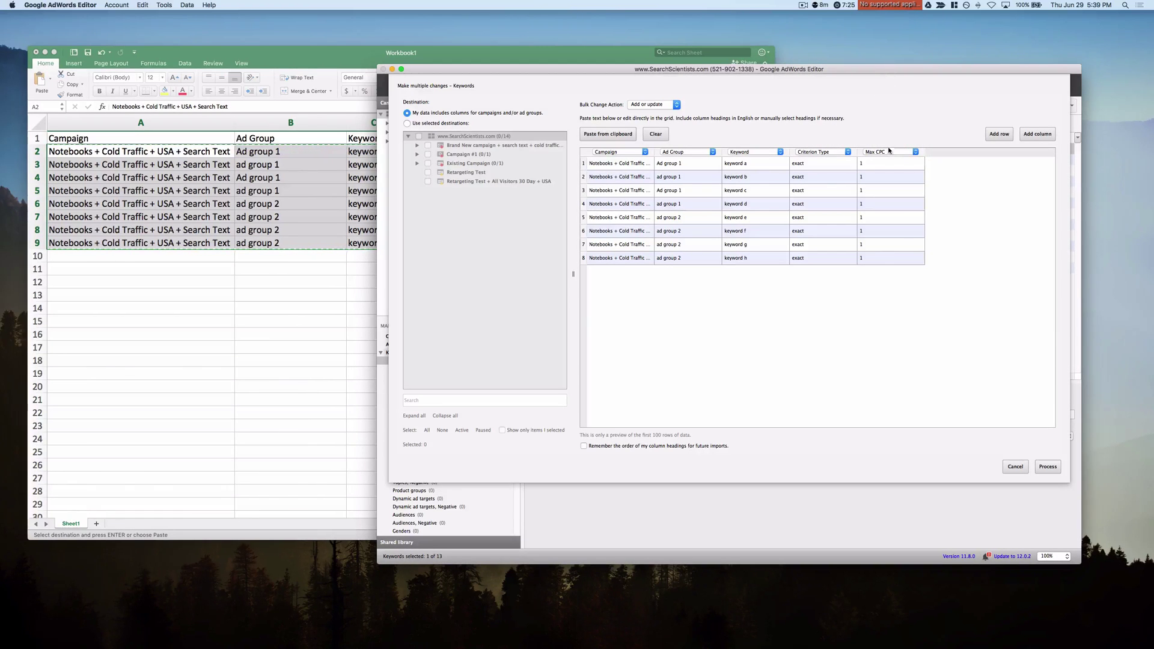
click(1037, 134)
Leave the sixth column as Not importing, remember the heading order, and process the import.
click(959, 152)
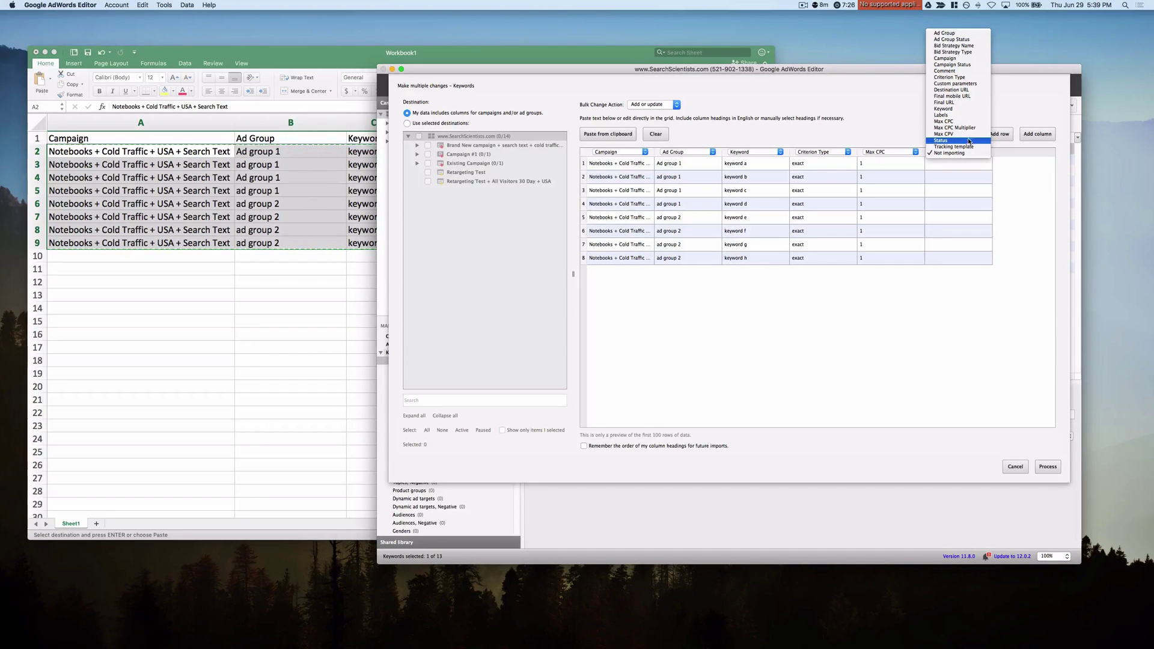
click(952, 151)
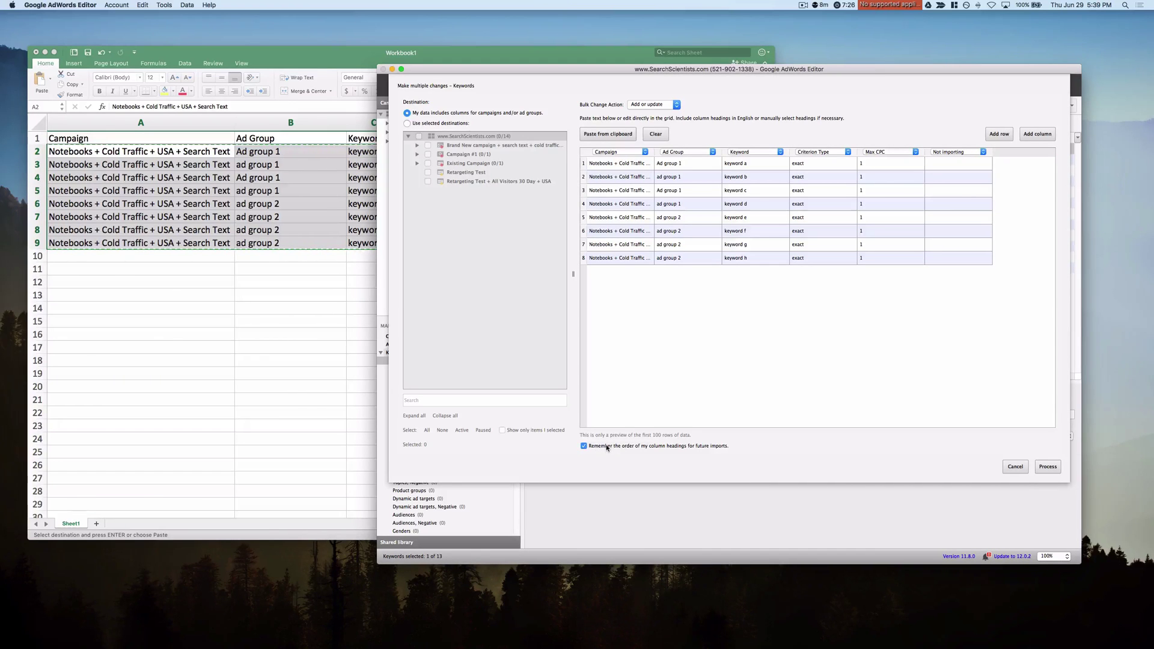
click(737, 155)
click(737, 155)
click(1055, 468)
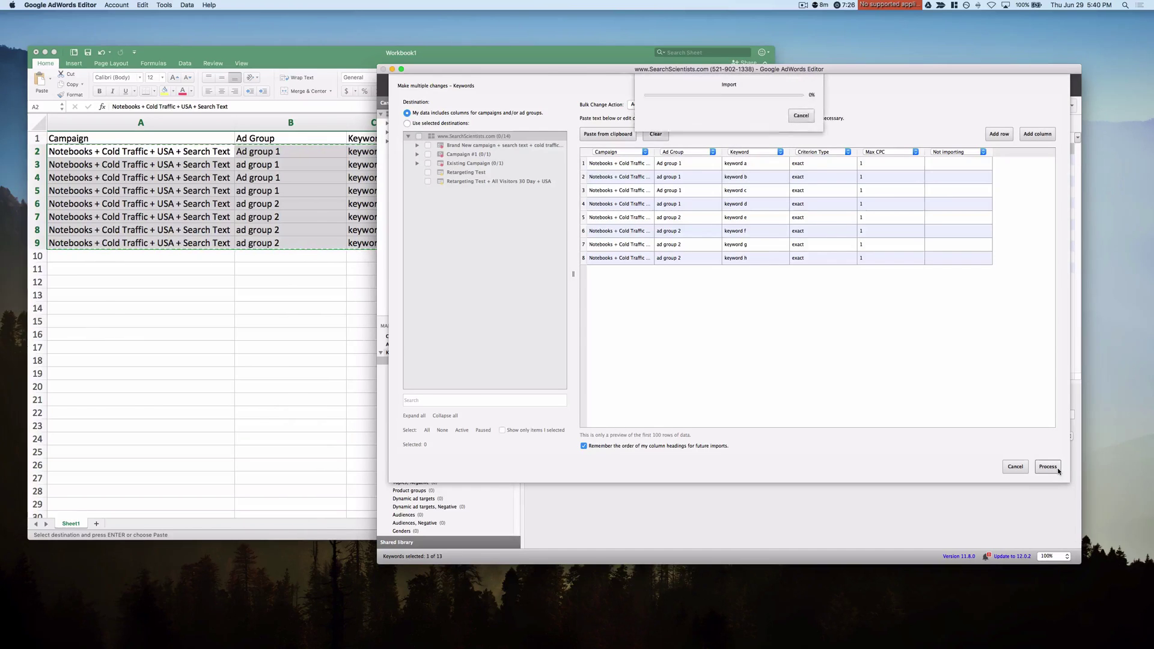
Dismiss the import summary and show only the new campaign's keywords with its ad groups expanded.
click(1007, 468)
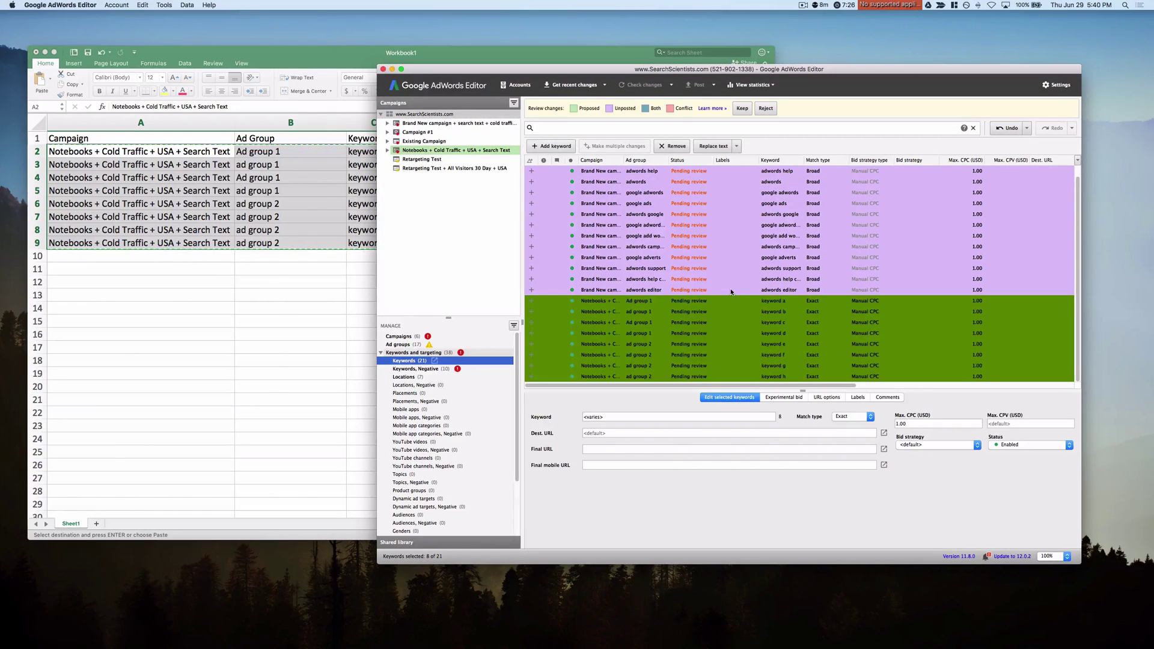
click(663, 304)
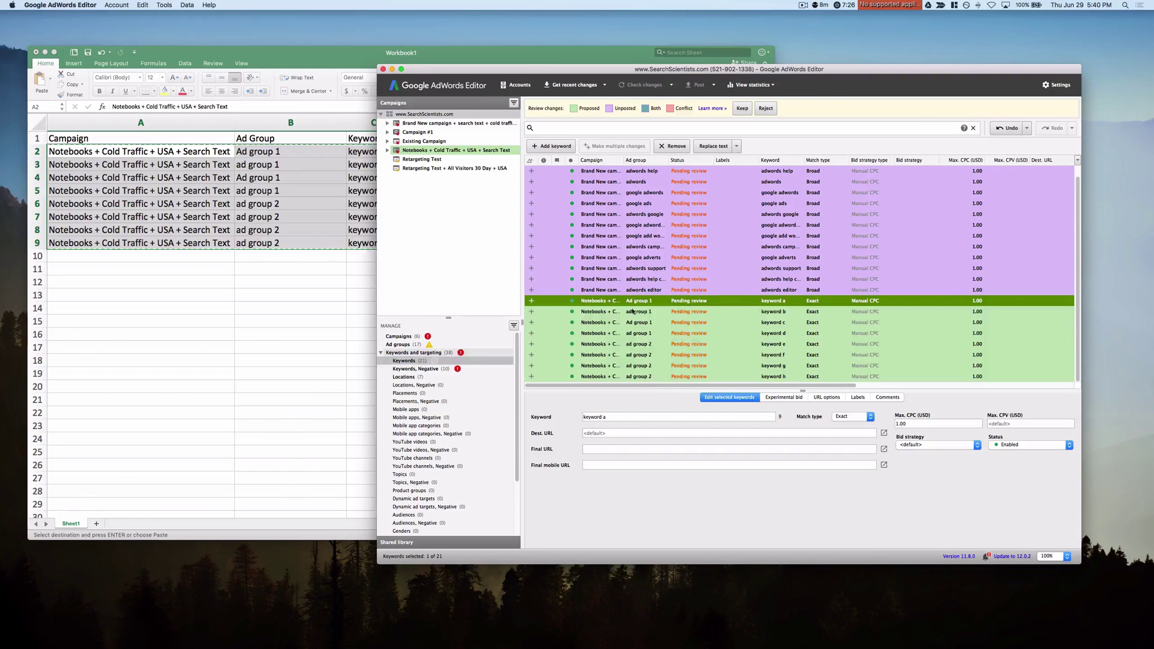
click(388, 150)
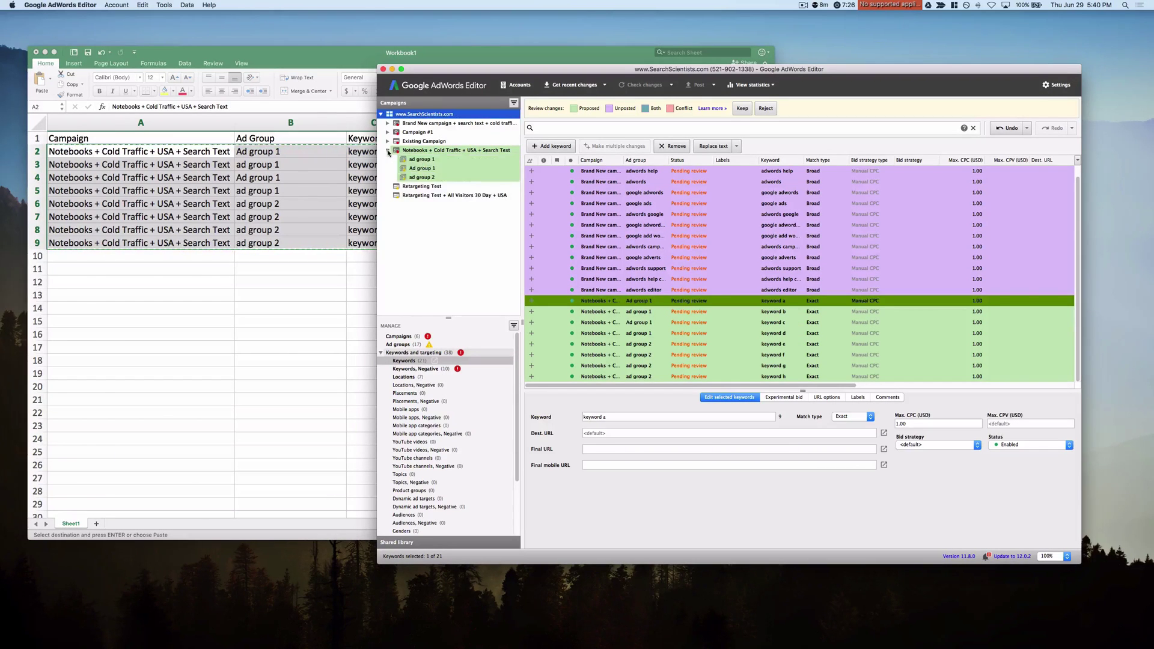
click(414, 150)
Compare the keywords listed in 'ad group 1' versus 'Ad group 1'.
click(424, 159)
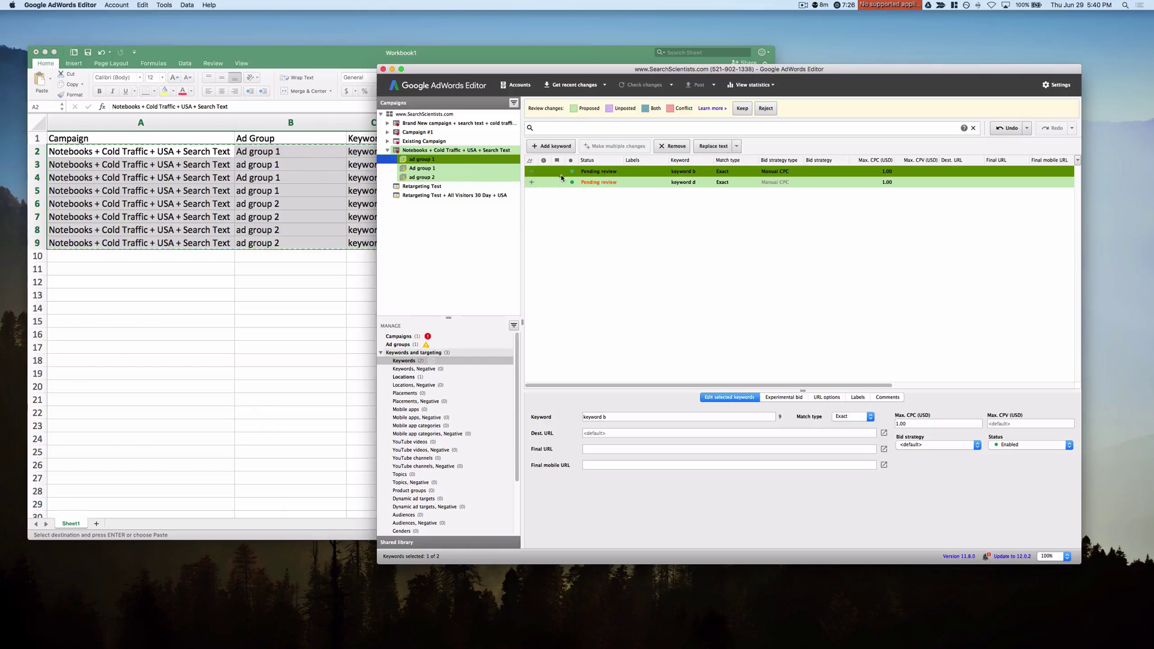
click(422, 168)
drag(433, 68, 473, 48)
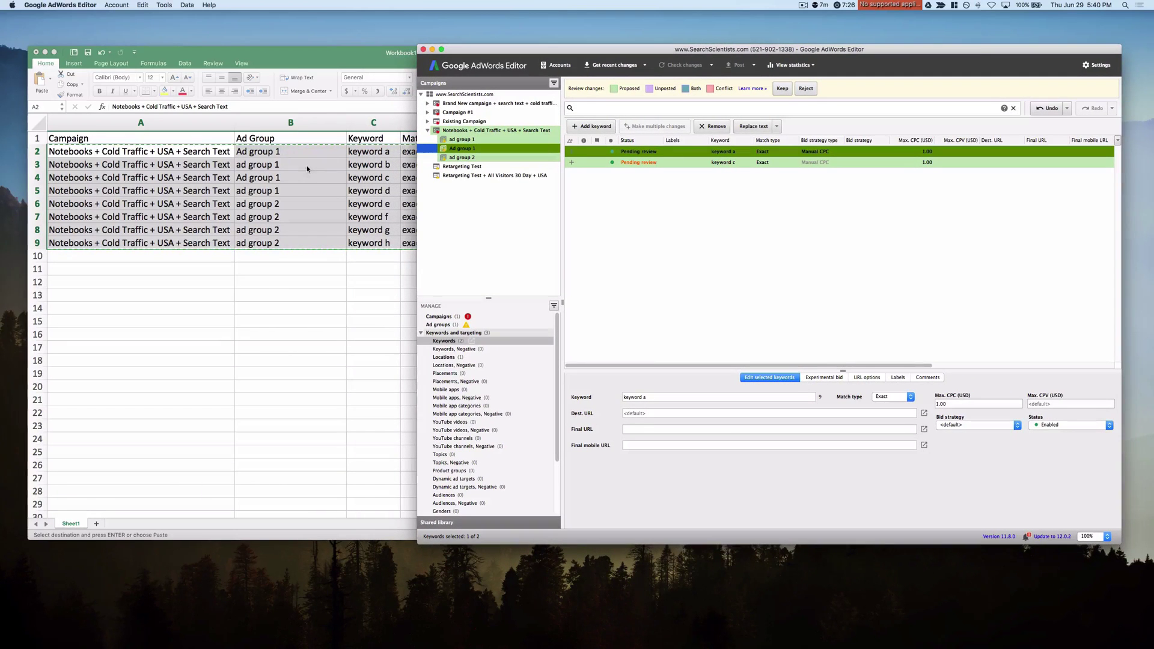
Check the ad group name in Excel cell B3, then select the keyword a row in the editor.
click(367, 158)
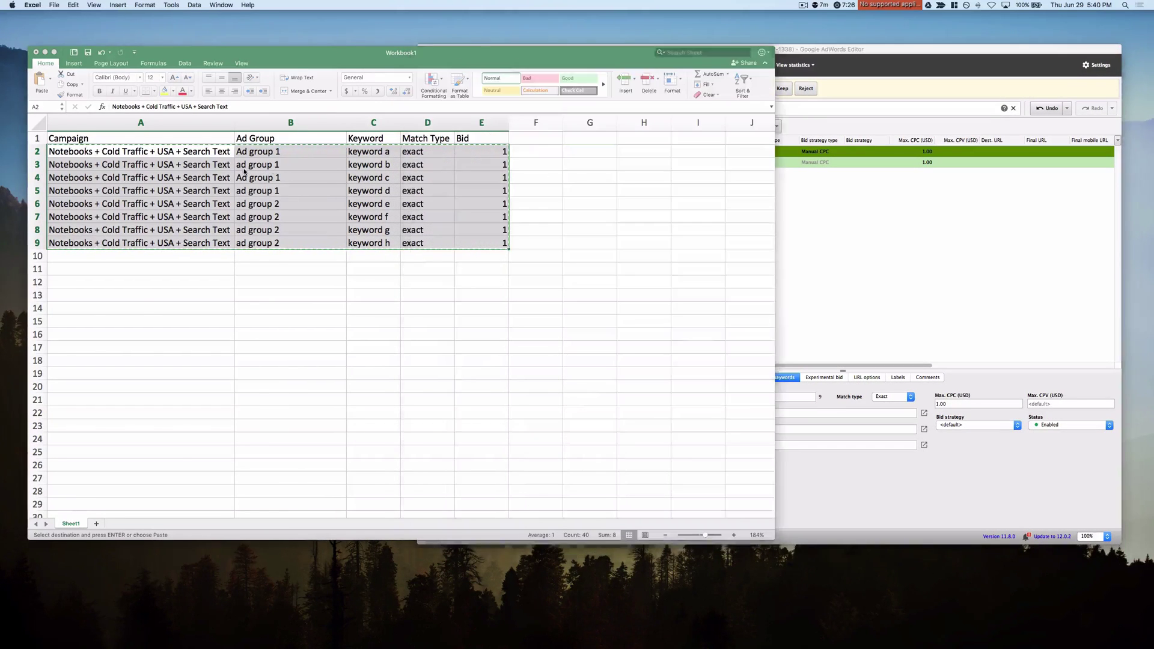
click(290, 164)
click(782, 235)
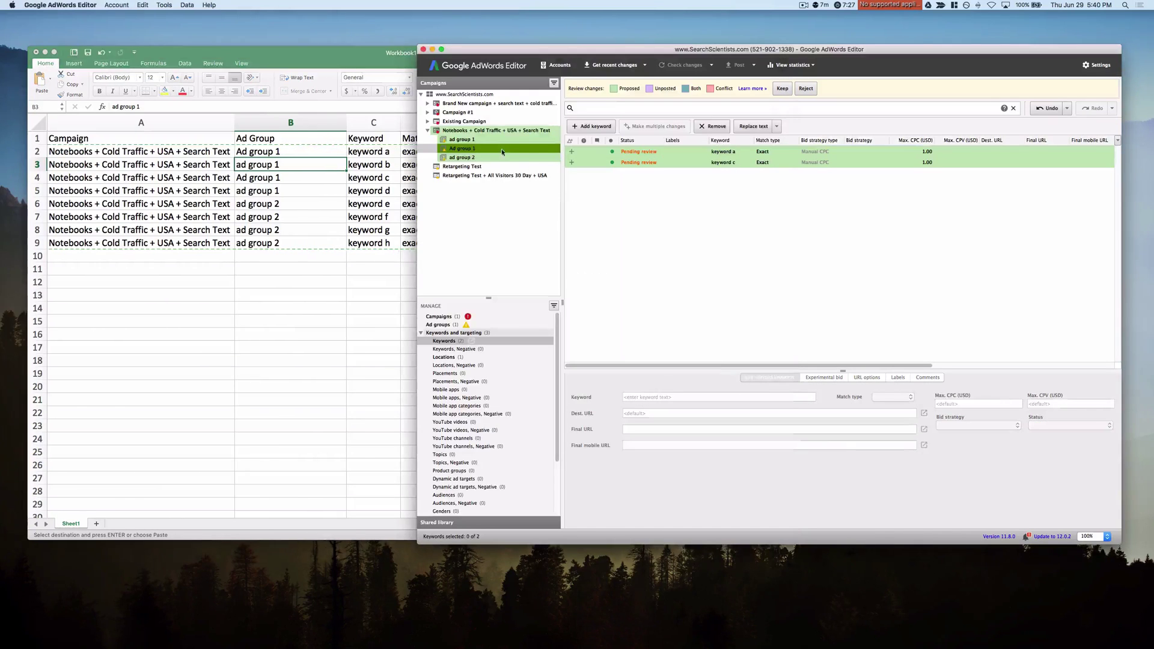
key(Down)
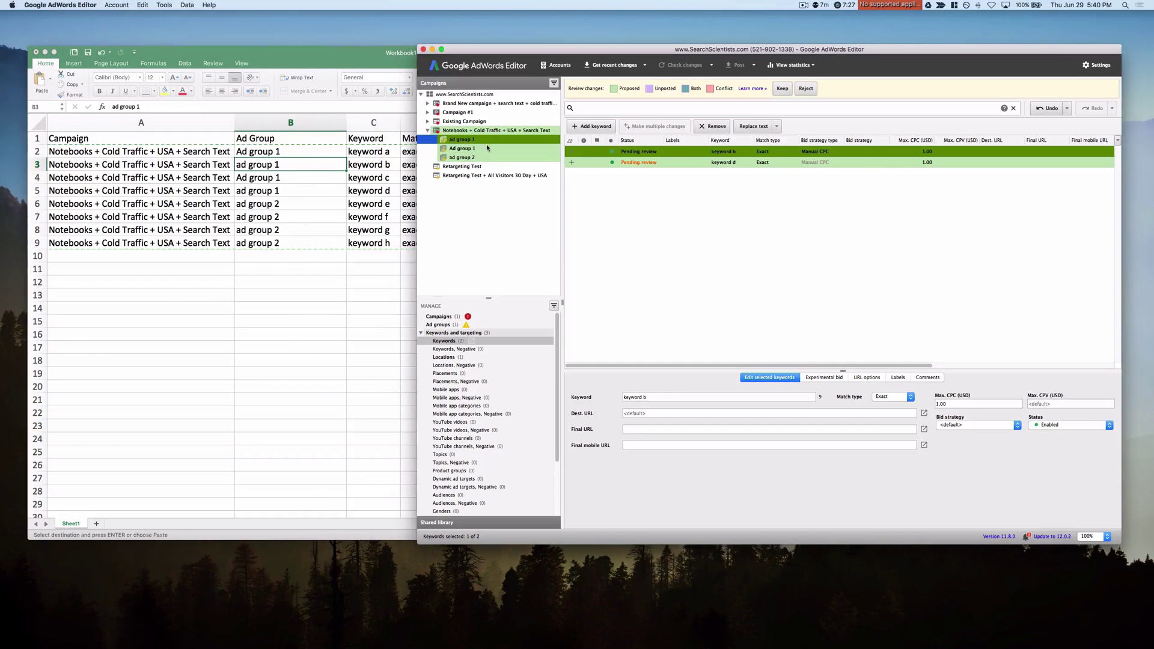
Keep the imported changes, leaving Ad group 1 with keyword a and keyword c.
click(488, 157)
click(491, 147)
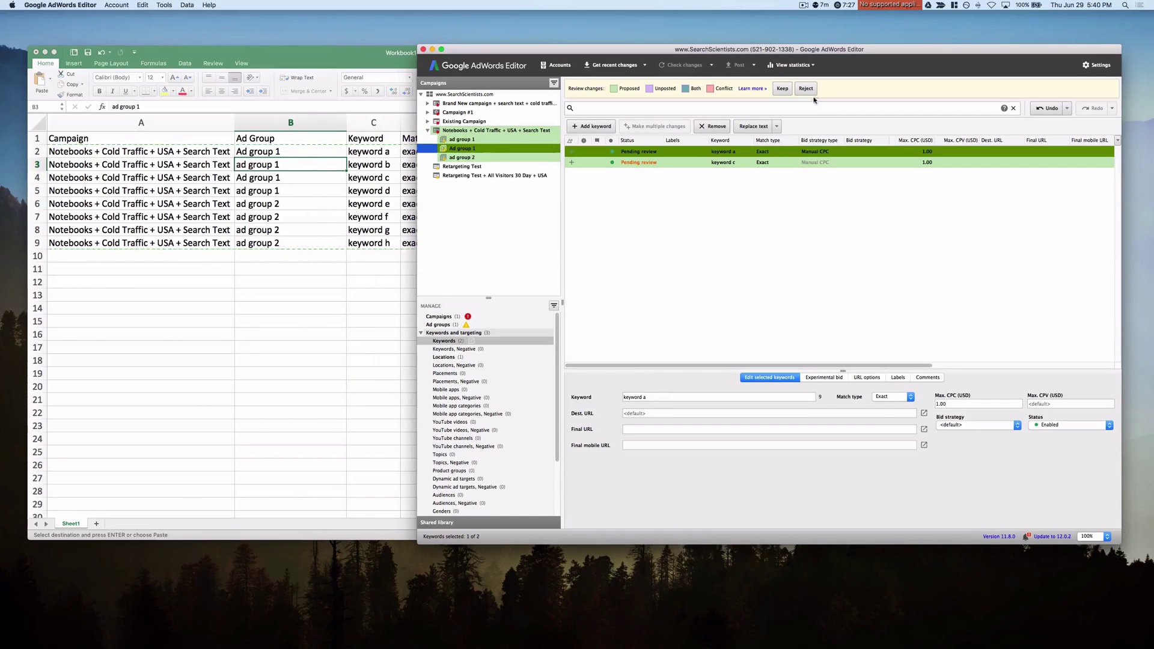
click(782, 89)
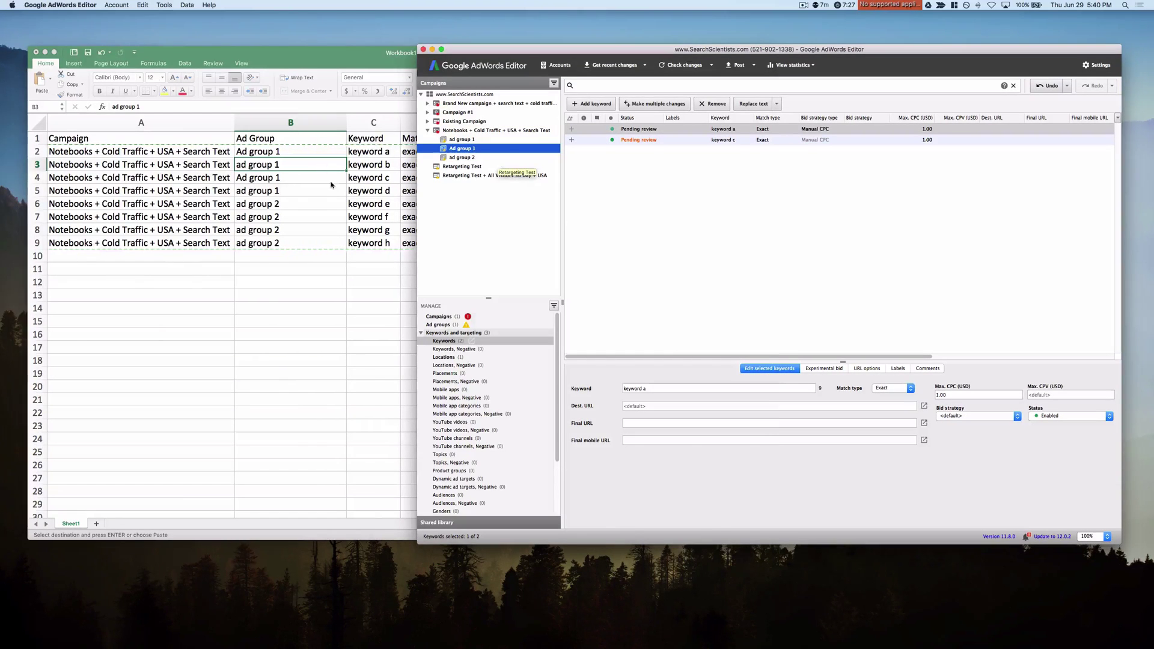
click(589, 190)
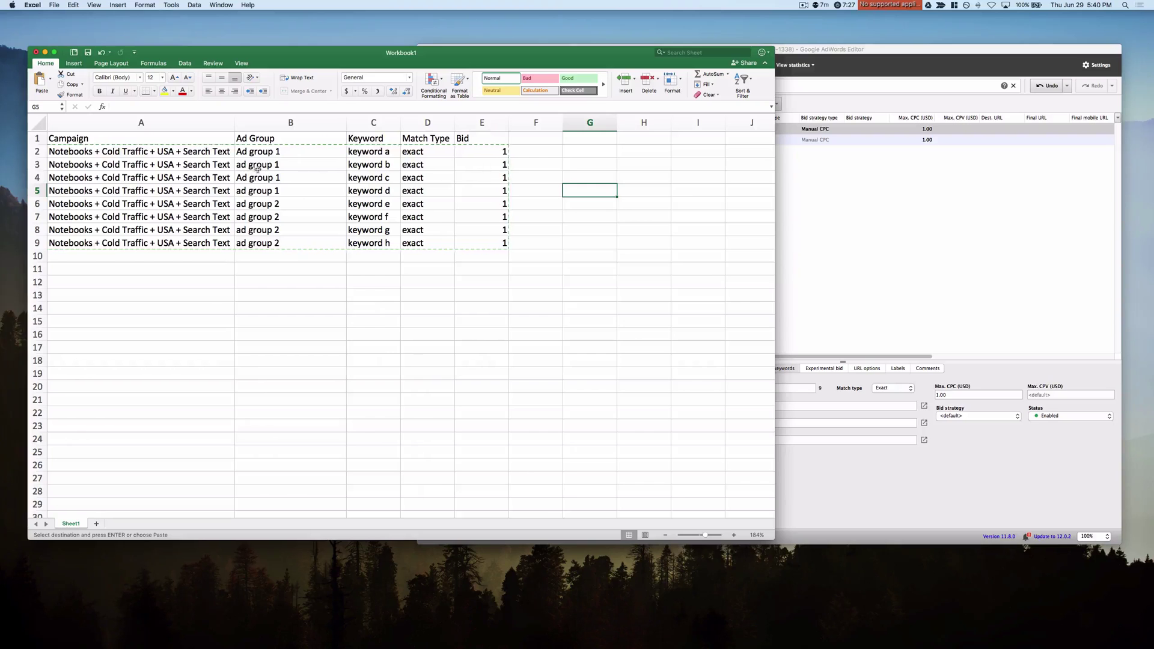
click(501, 152)
click(866, 247)
click(866, 247)
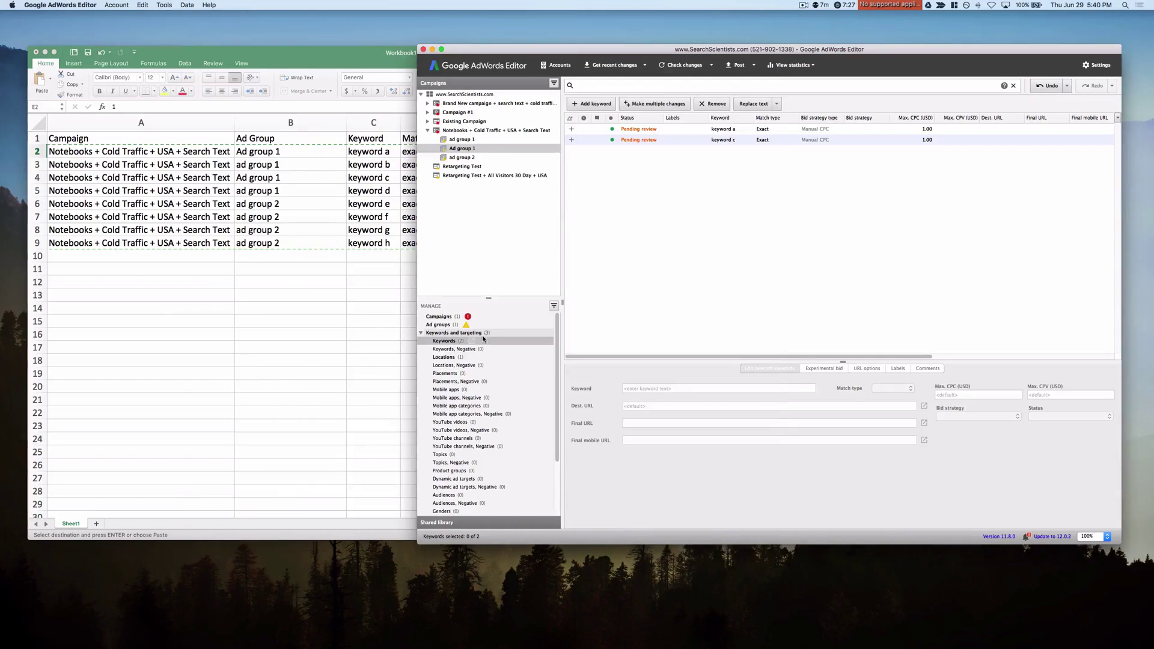
click(304, 157)
click(369, 151)
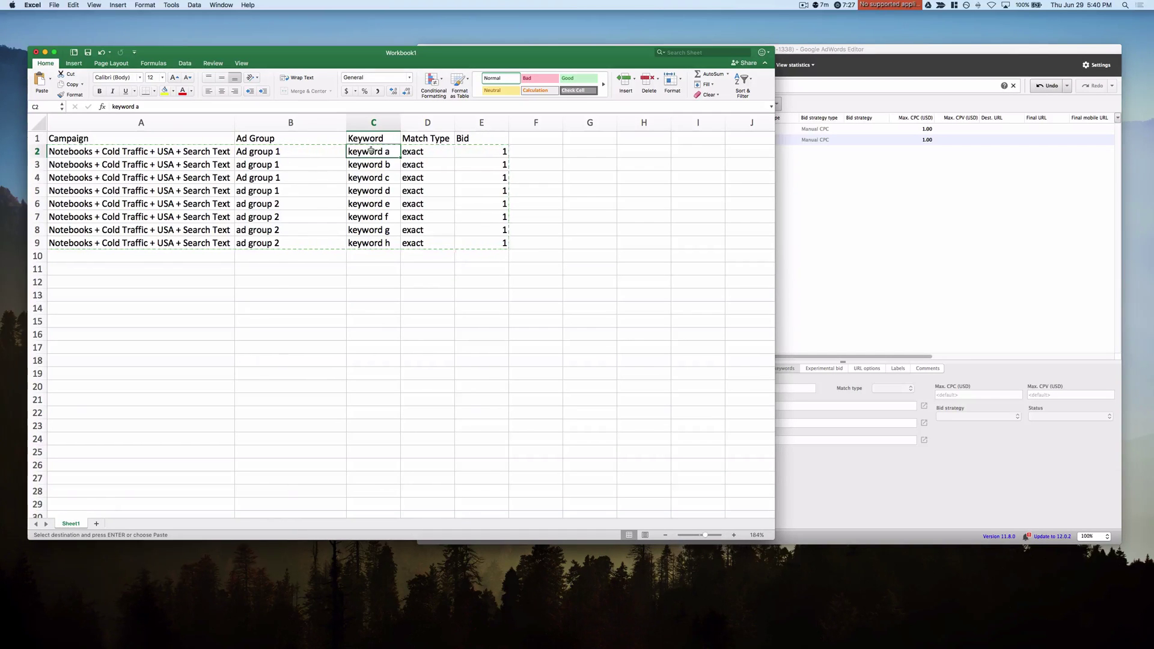
drag(448, 153, 433, 196)
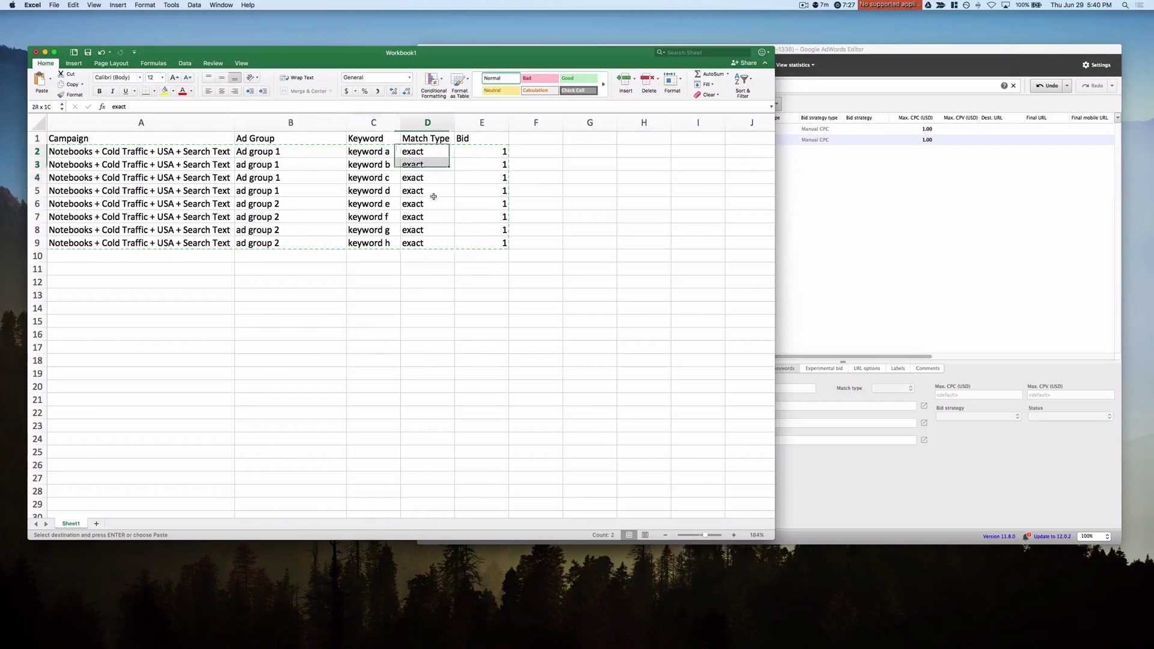
drag(435, 236, 437, 240)
drag(472, 170, 489, 268)
click(480, 242)
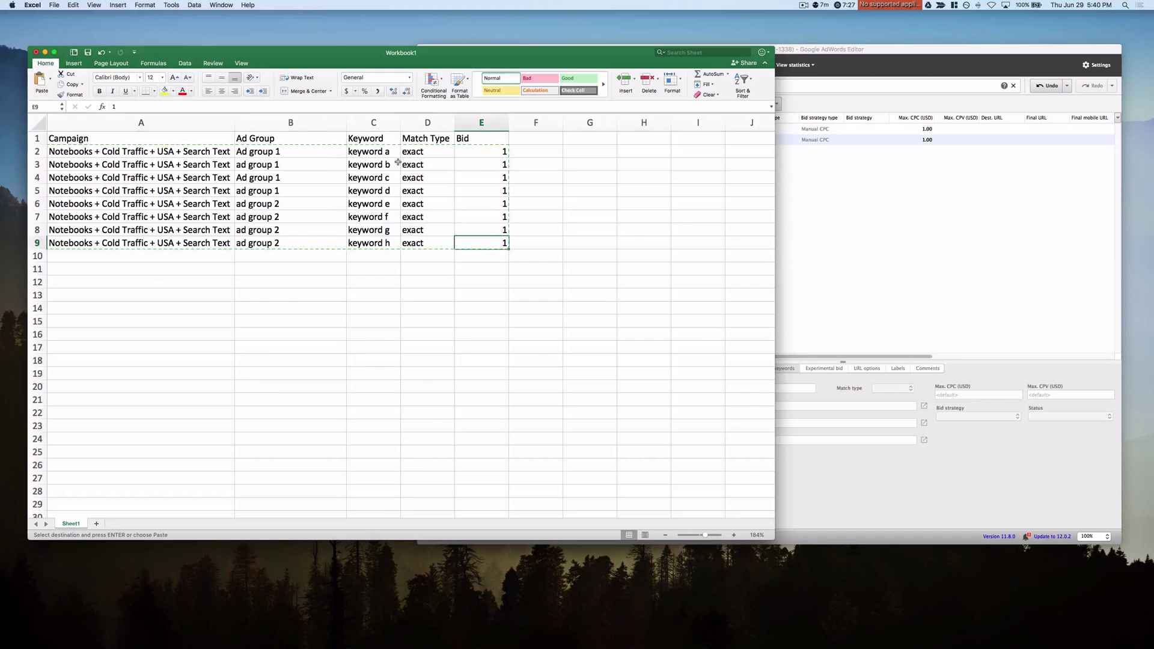
click(429, 234)
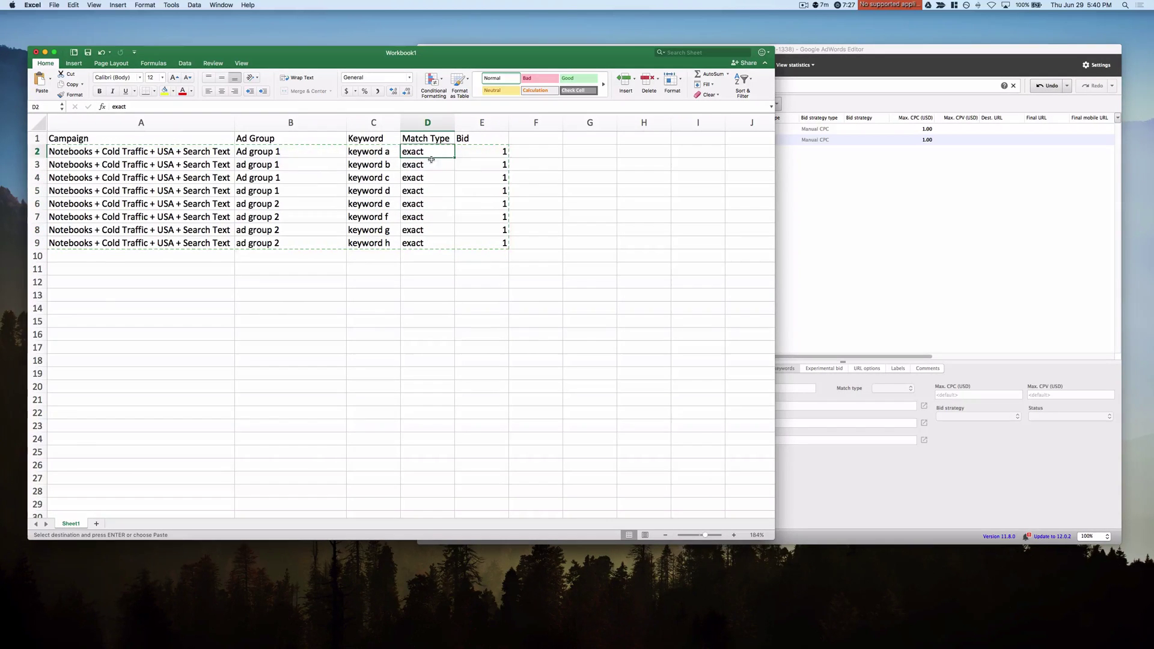
drag(435, 154, 434, 215)
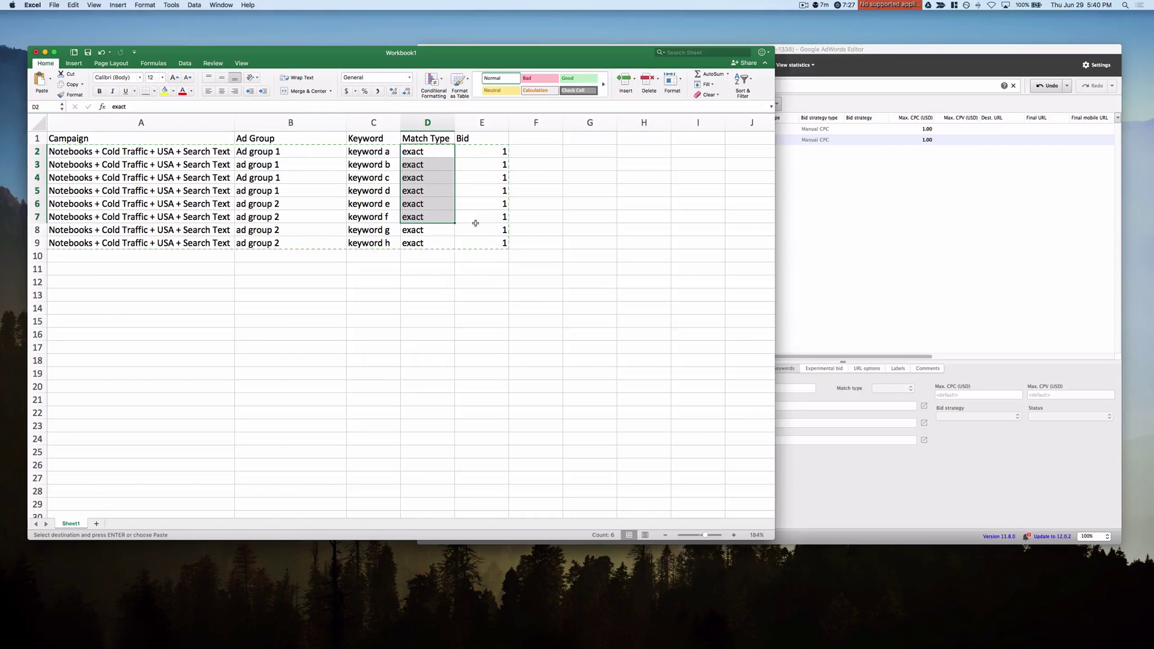